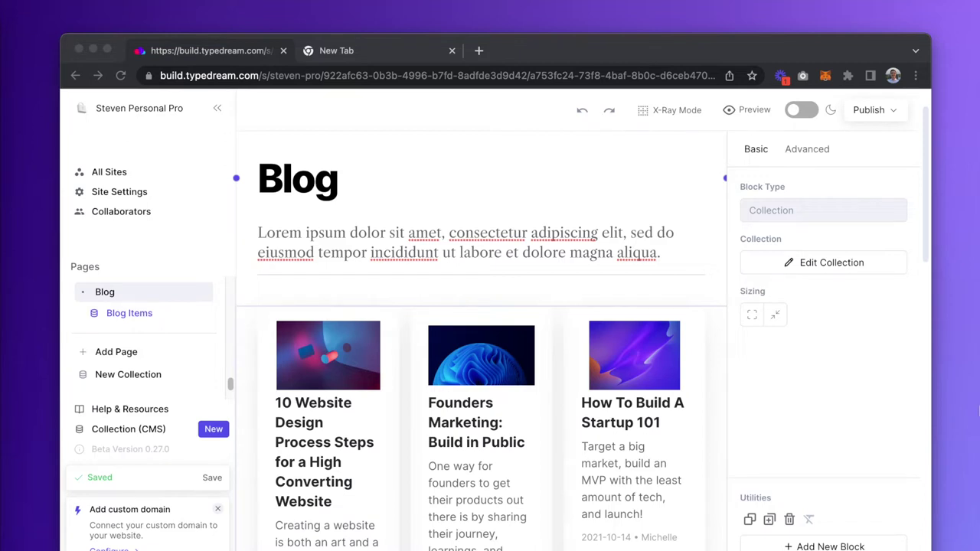
Step: Open the Blog collection's Settings to see that it is connected to the Blog table
click(678, 159)
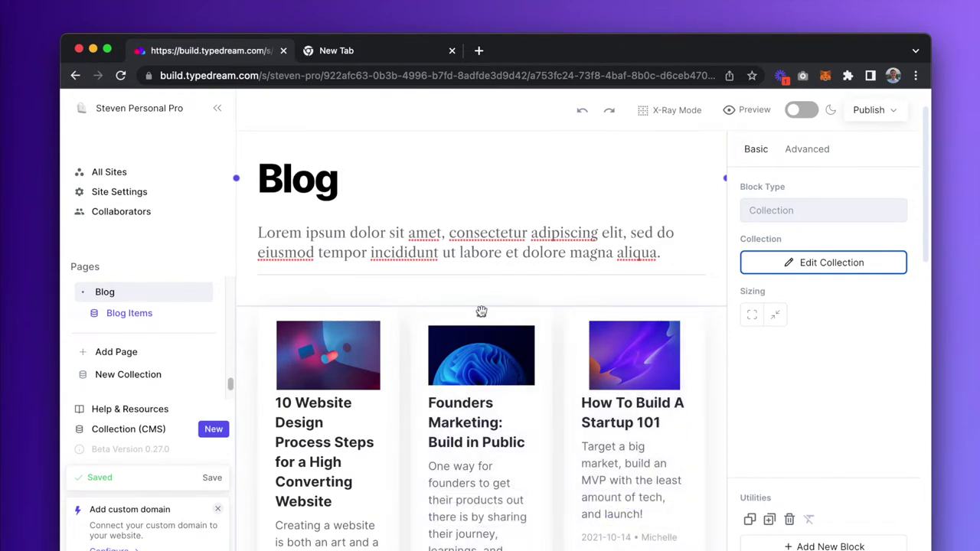
click(789, 264)
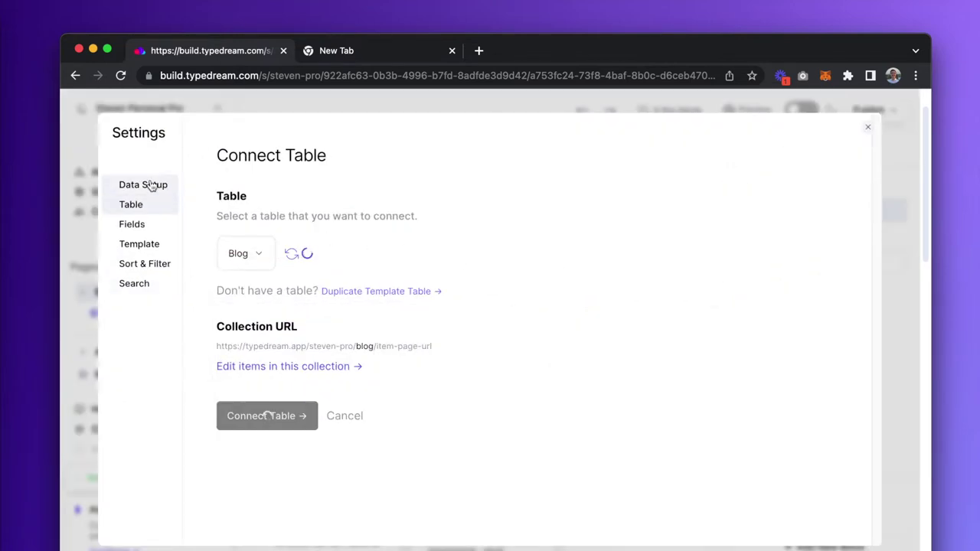
Step: Switch on Show search bar in the Blog collection's Sort & Filter Search settings and save
click(157, 263)
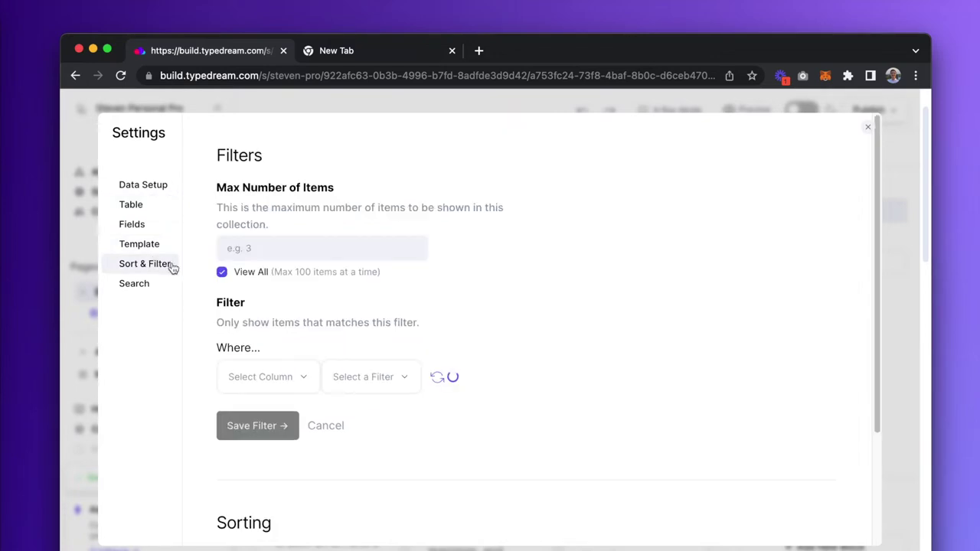
scroll(396, 322, down, 3)
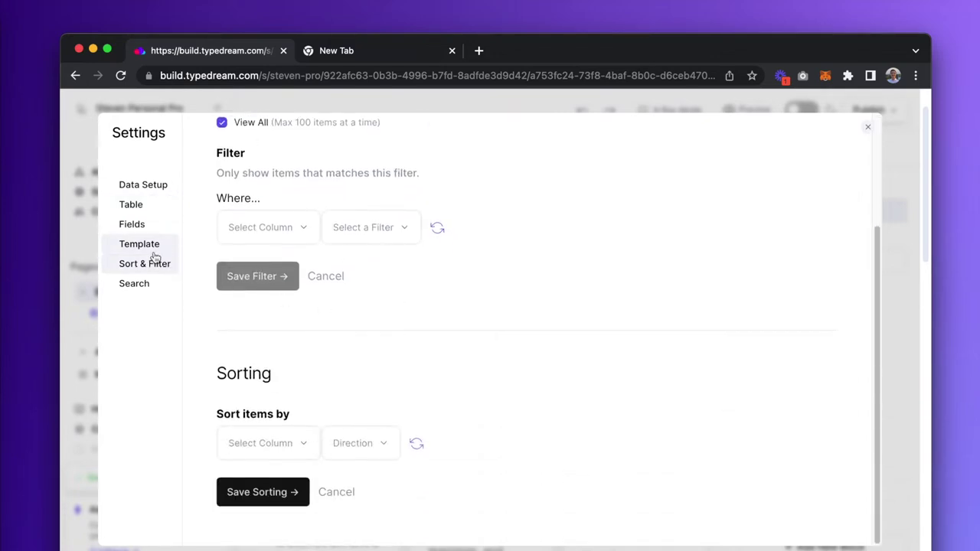
scroll(264, 260, up, 2)
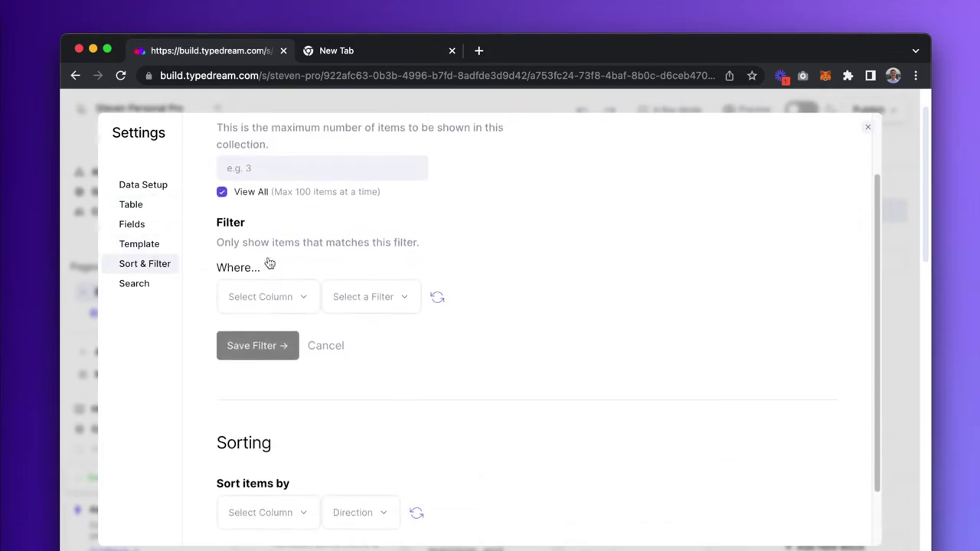
scroll(268, 263, up, 2)
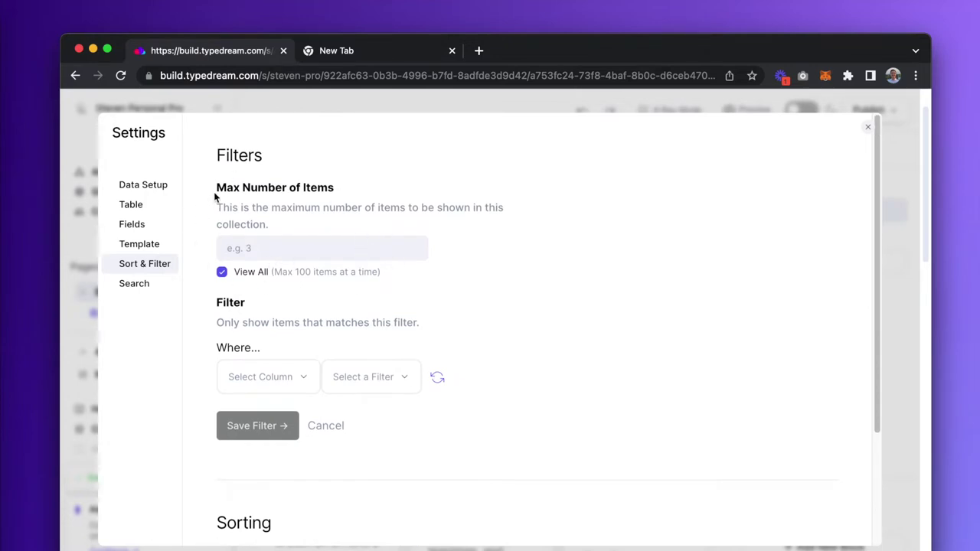
click(139, 293)
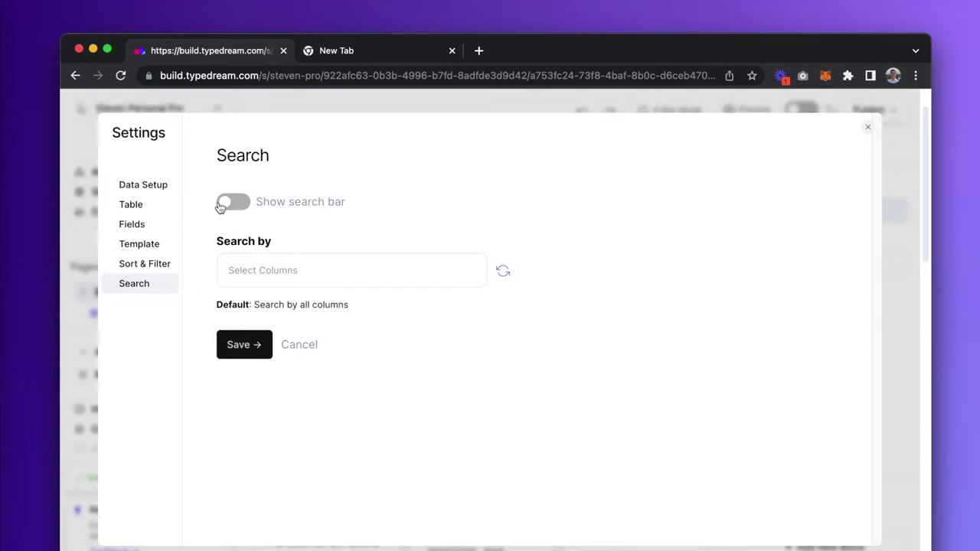
click(224, 204)
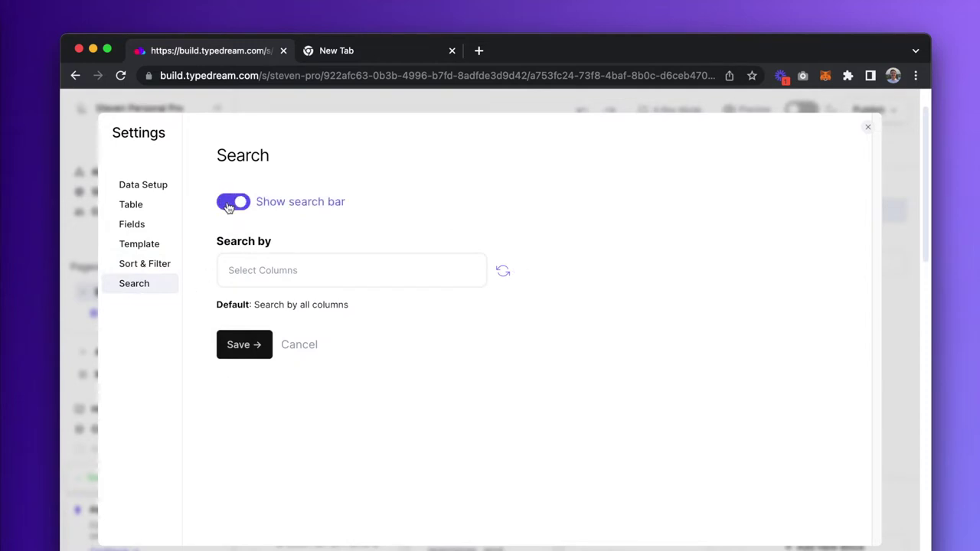
click(247, 346)
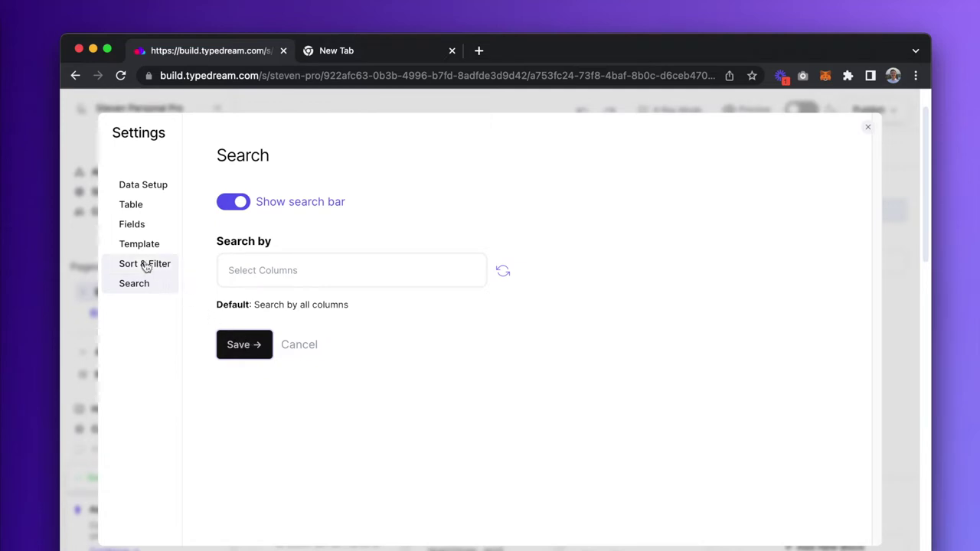
Step: Review the Fields mapping and the template card layouts, then start customizing the current template
click(143, 230)
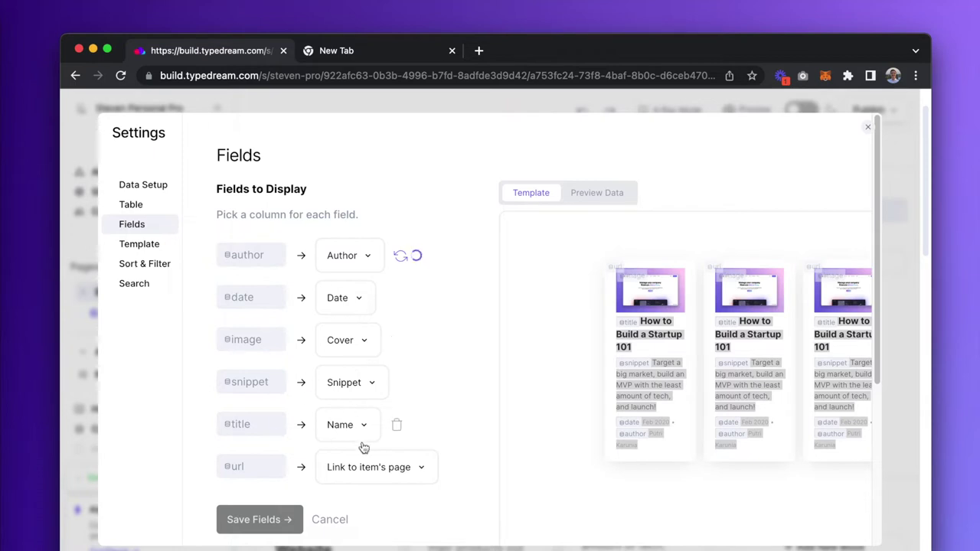
click(143, 250)
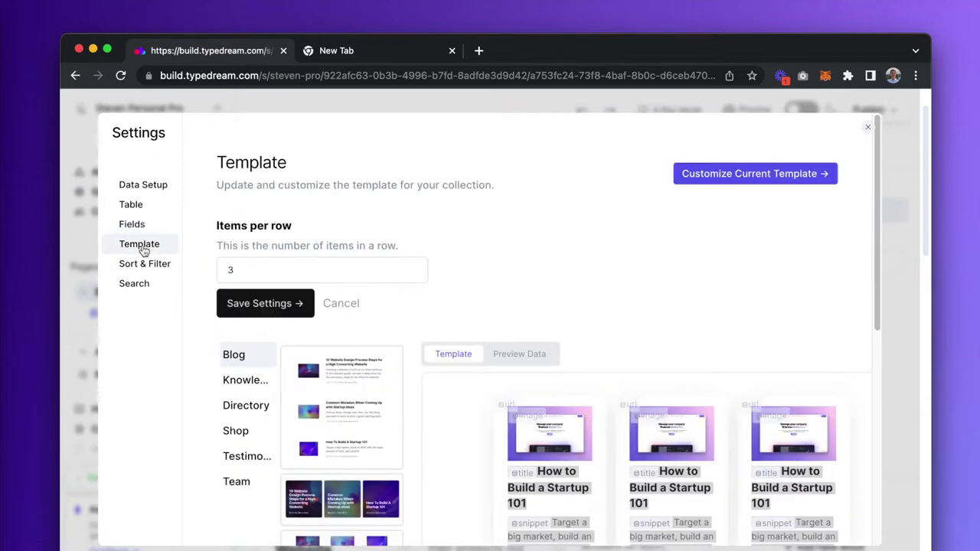
scroll(550, 411, down, 3)
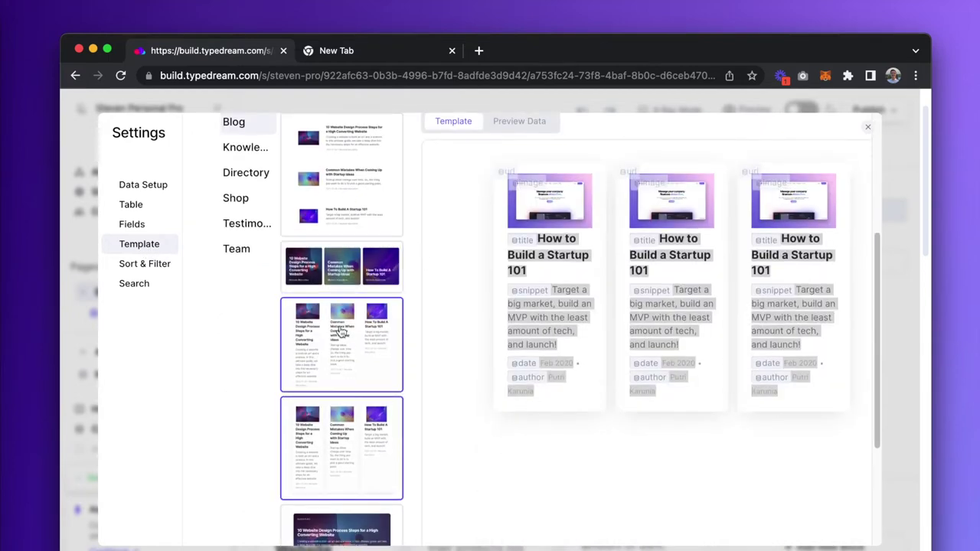
scroll(341, 205, up, 2)
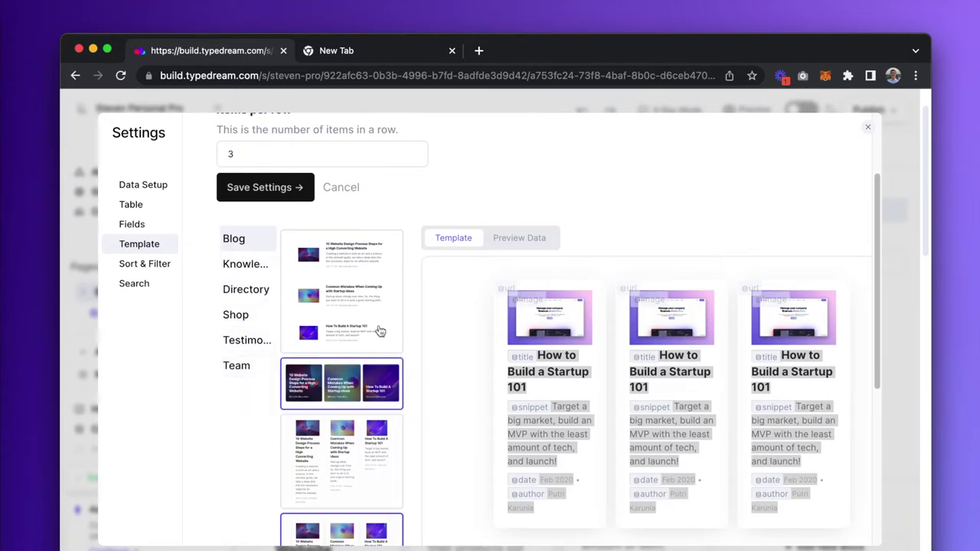
scroll(580, 284, up, 3)
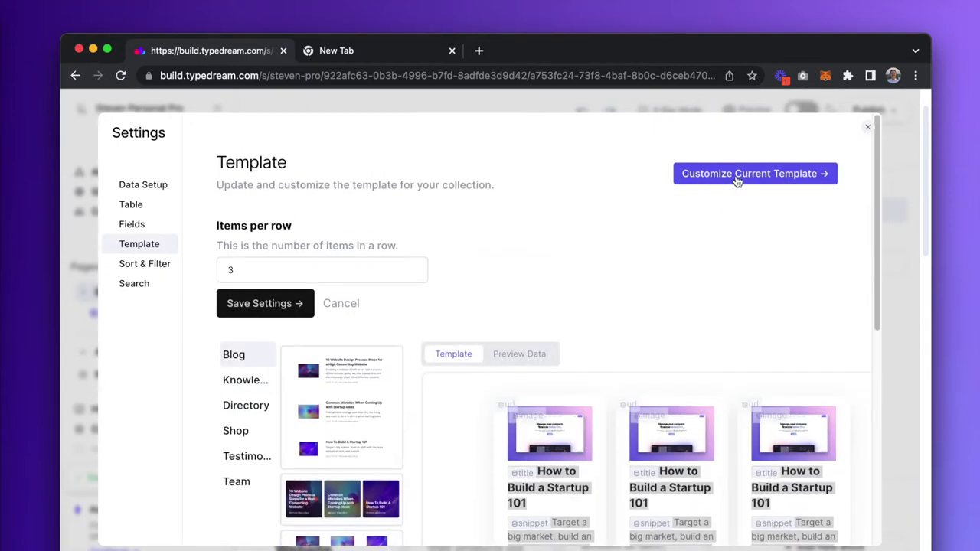
click(737, 175)
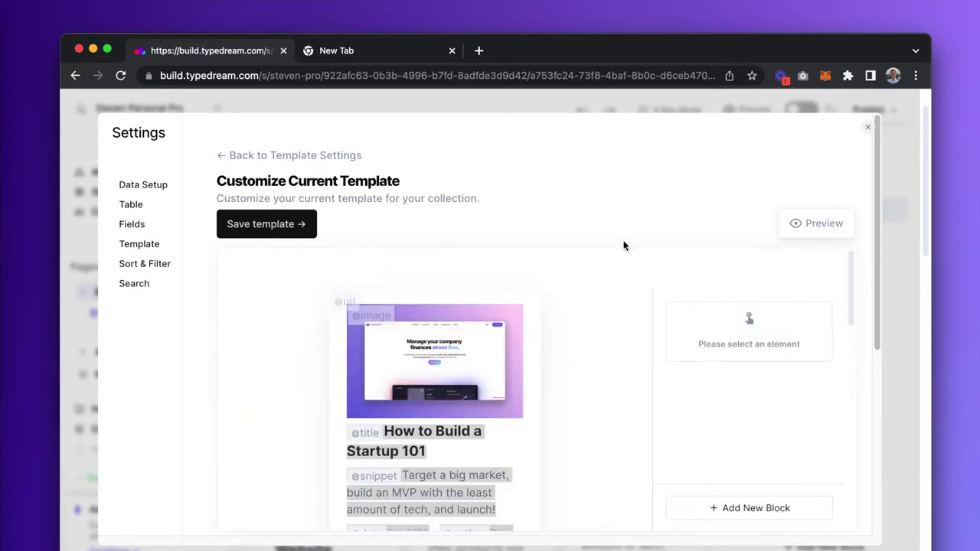
Step: Scroll through the Blog card preview and select its date and author line
scroll(619, 283, down, 2)
scroll(586, 322, up, 1)
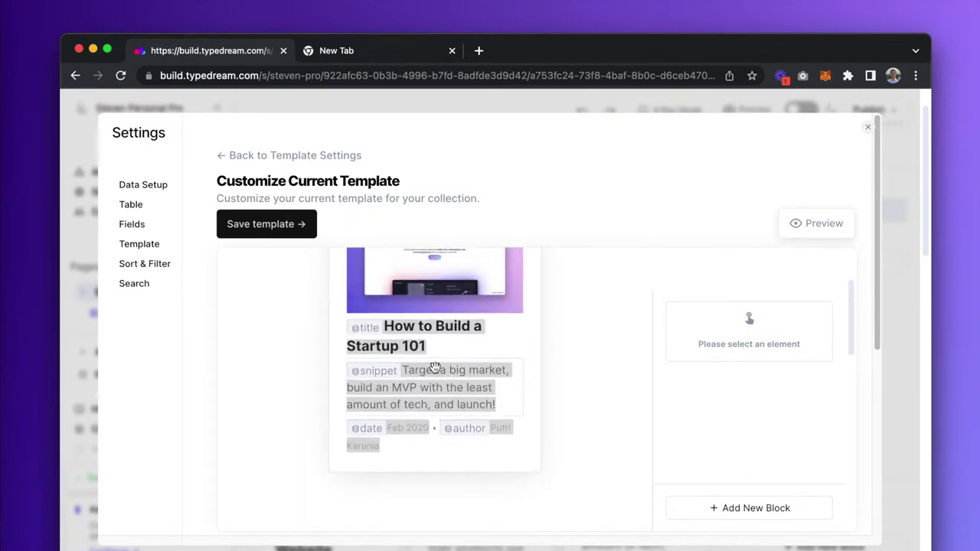
scroll(434, 369, up, 1)
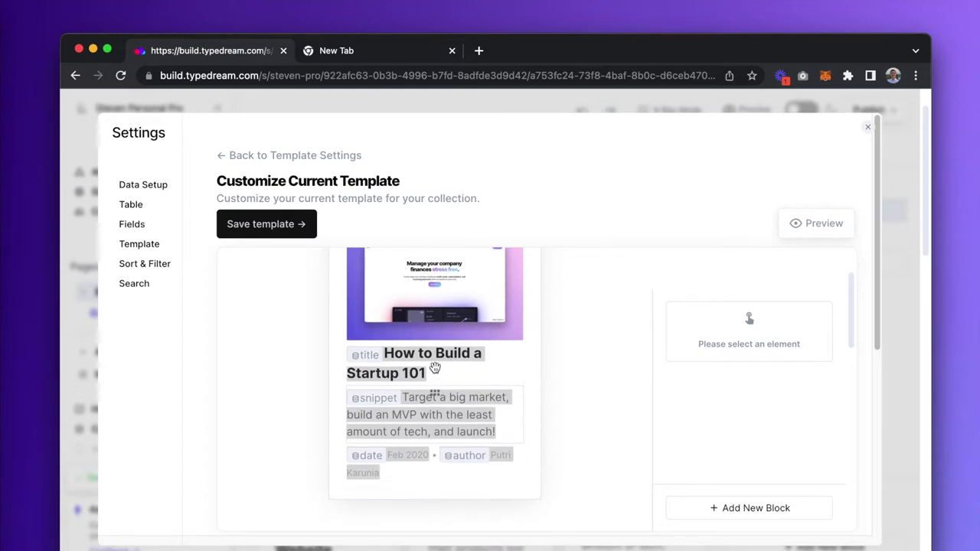
scroll(435, 368, up, 1)
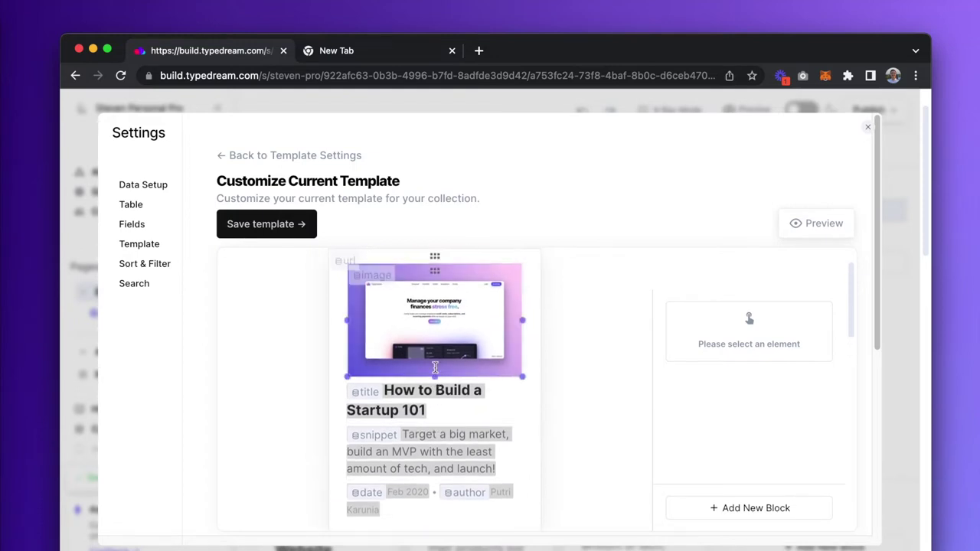
scroll(455, 390, down, 3)
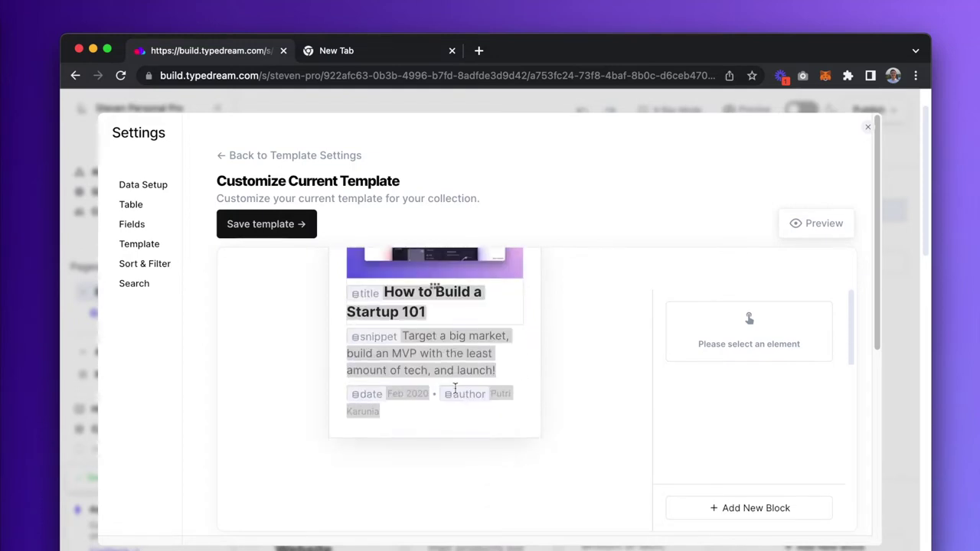
click(414, 409)
Step: Add a 'Reading time' text block below the date line, made data-driven with the label 'time'
key(Return)
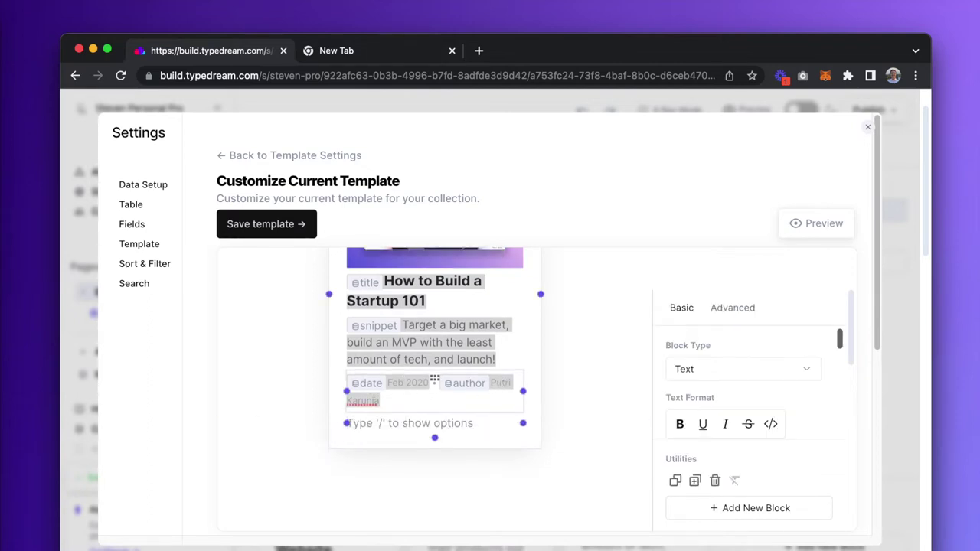
text(Reading time)
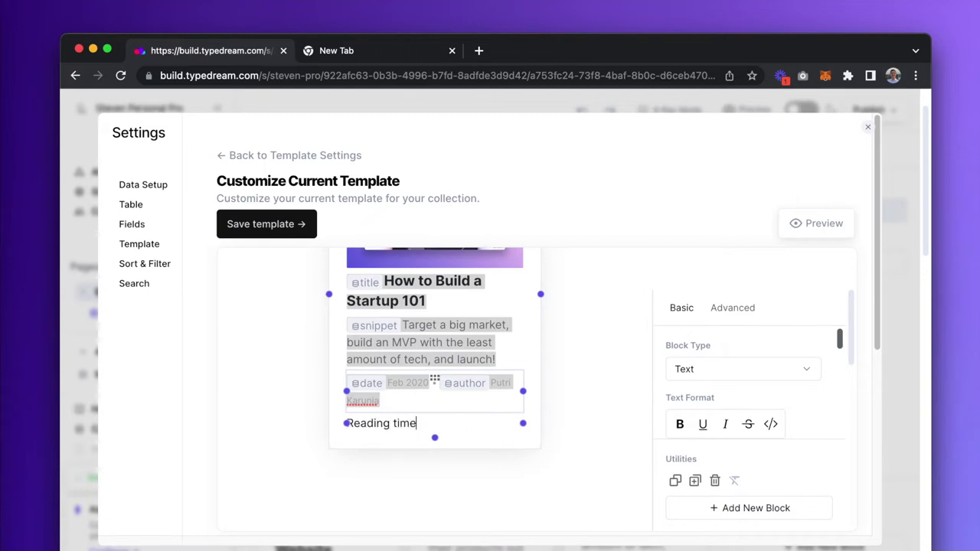
key(super+a)
click(740, 309)
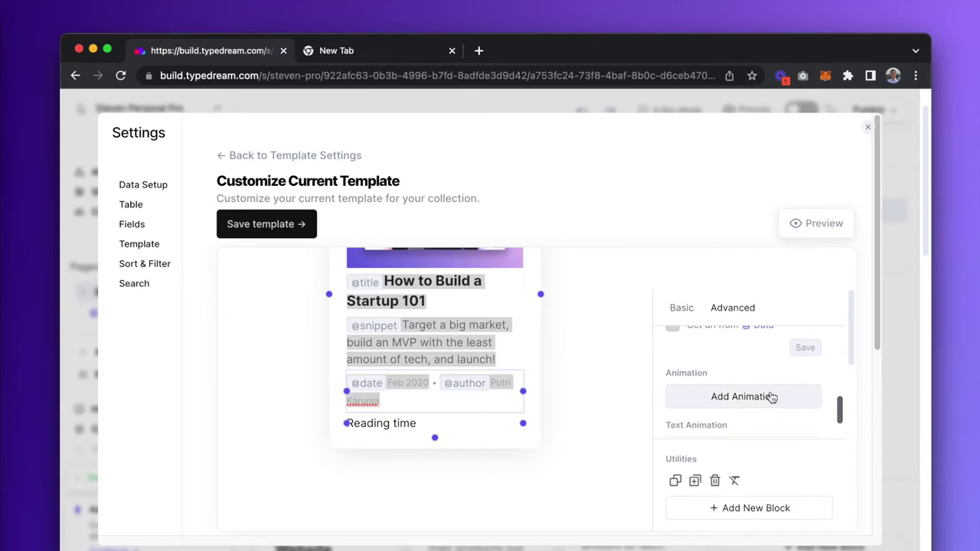
scroll(768, 394, up, 1)
click(672, 358)
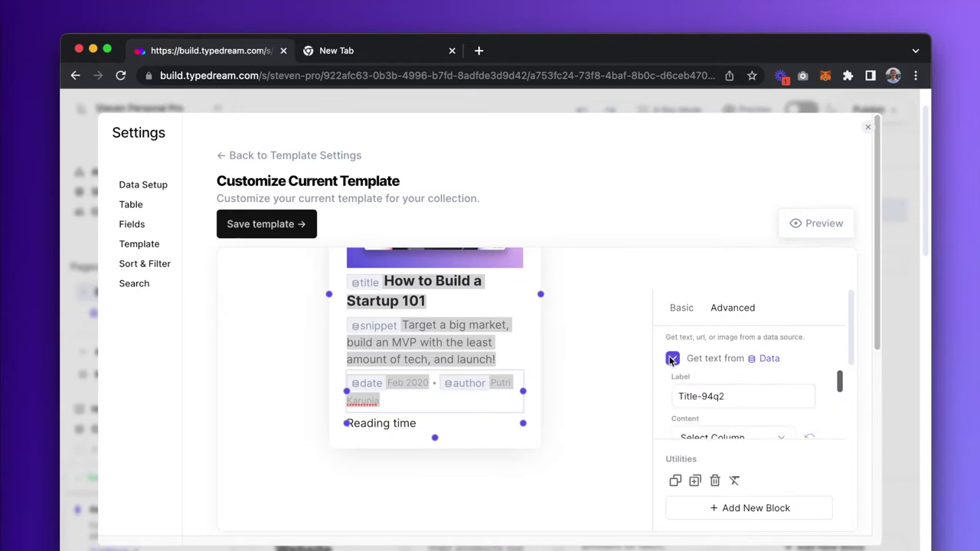
click(733, 396)
key(super+a)
text(time)
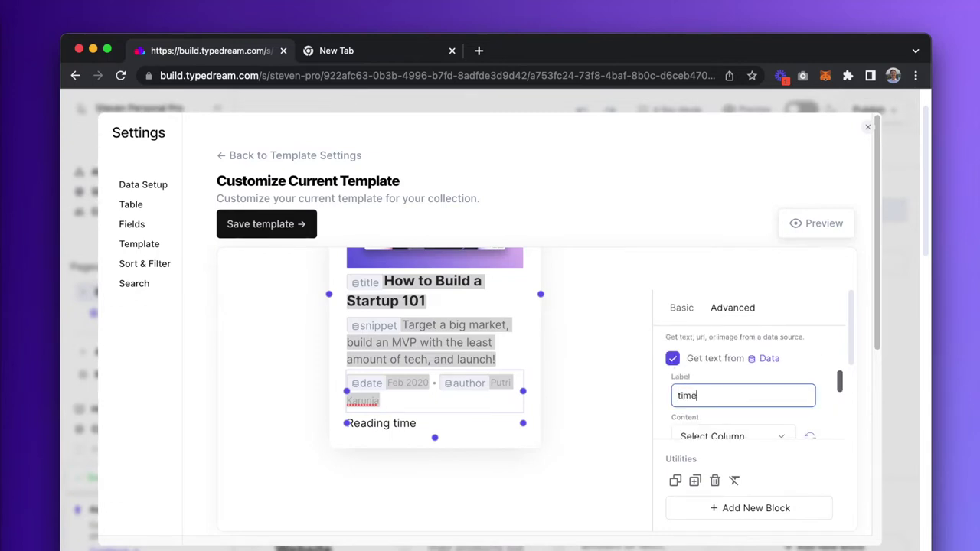
Step: Bind the text to the Reading Time column, show it on the card, and save the template
scroll(755, 400, down, 3)
click(766, 335)
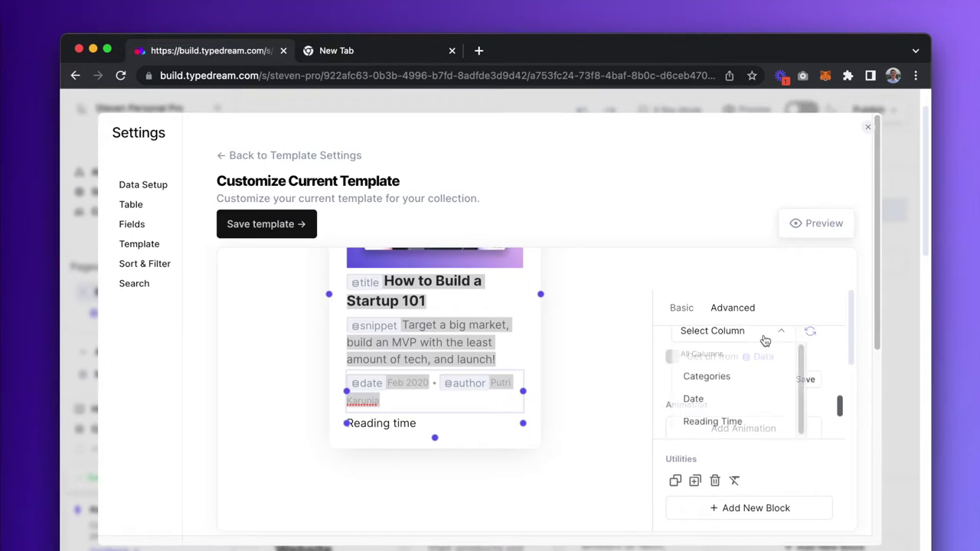
scroll(750, 399, down, 1)
click(746, 407)
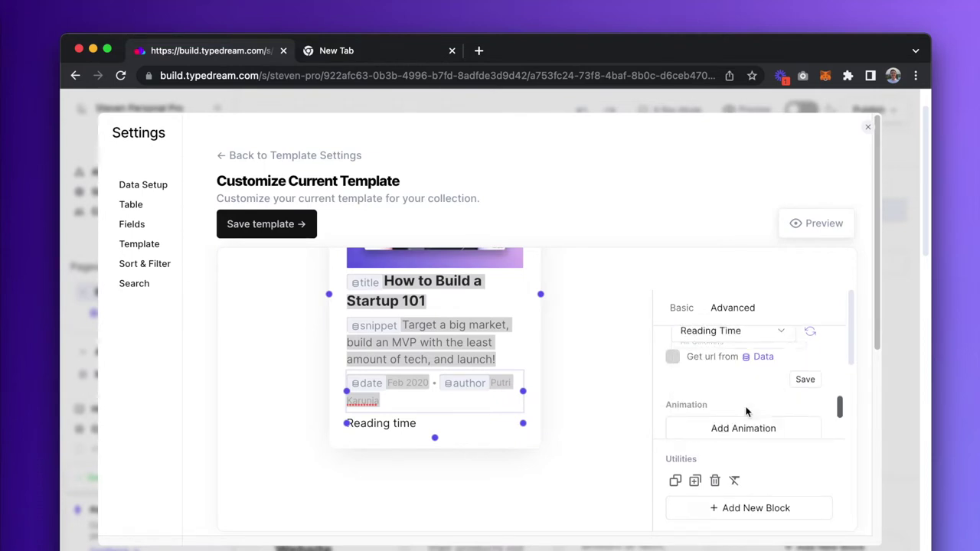
click(806, 379)
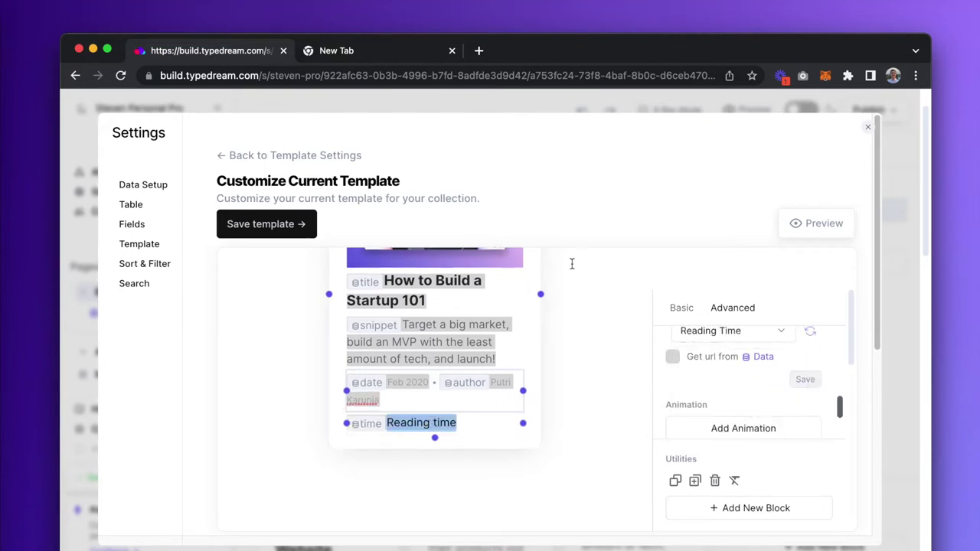
click(282, 229)
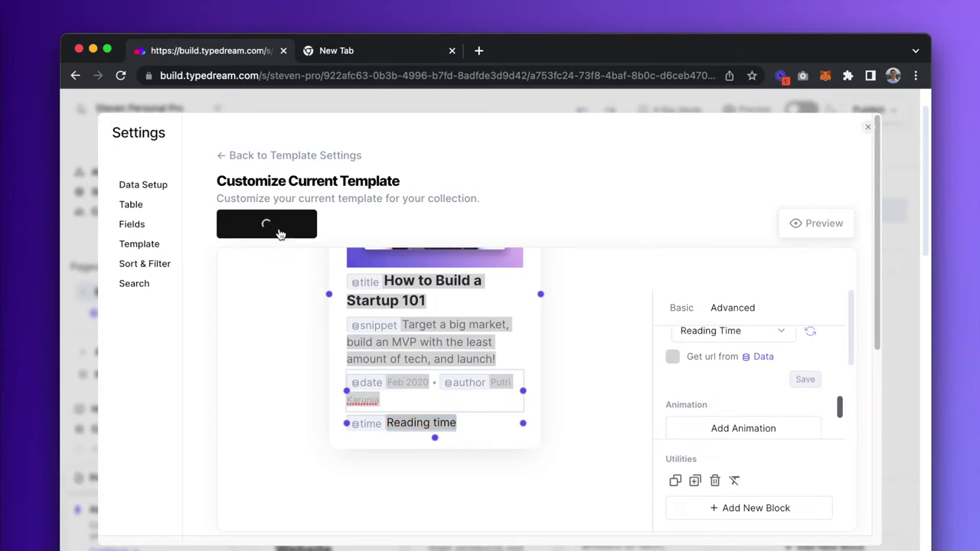
click(869, 128)
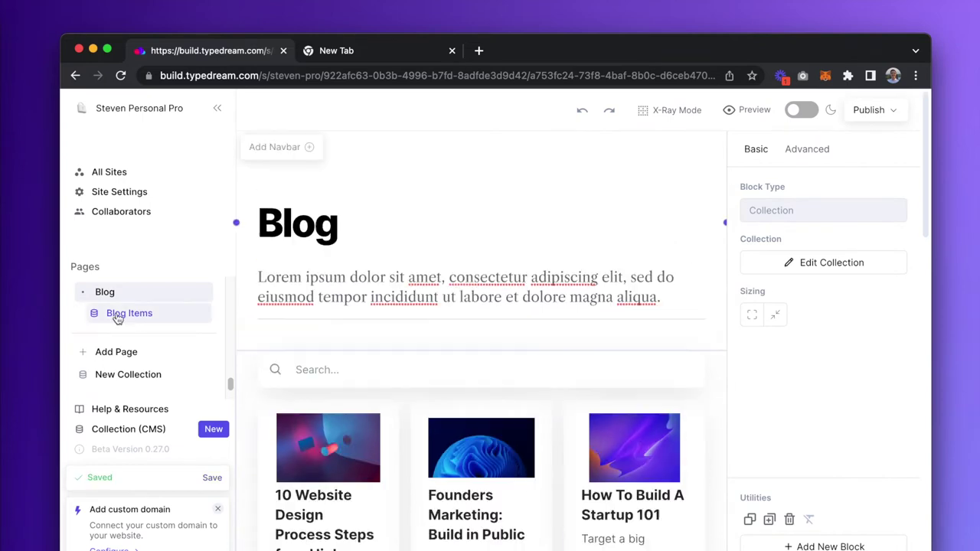
Step: Open the Blog Items collection's settings showing the Blog post page template
click(117, 317)
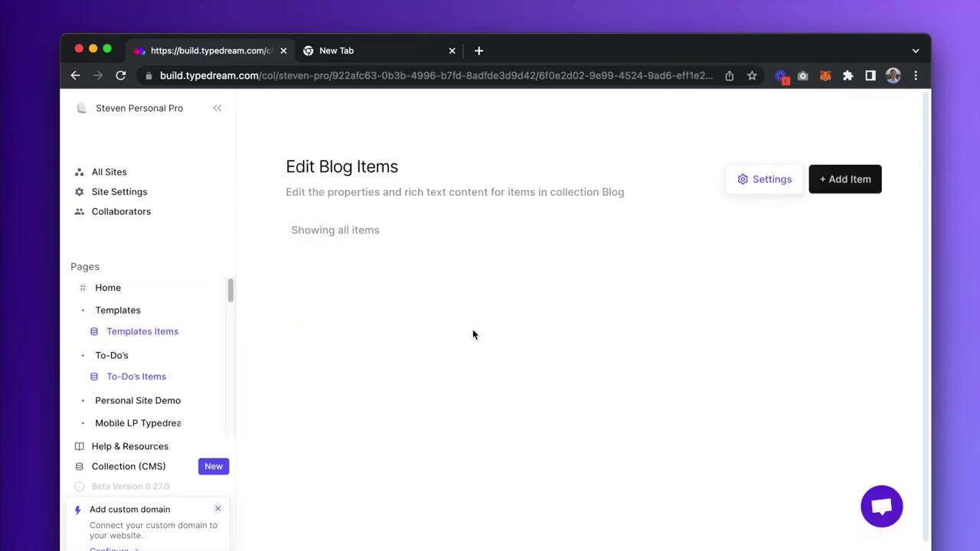
scroll(584, 363, down, 2)
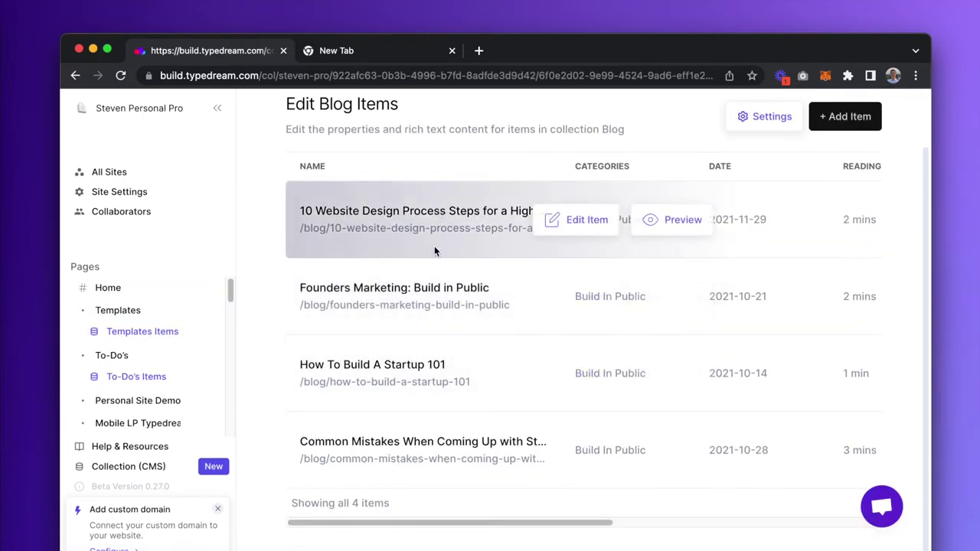
scroll(500, 400, up, 2)
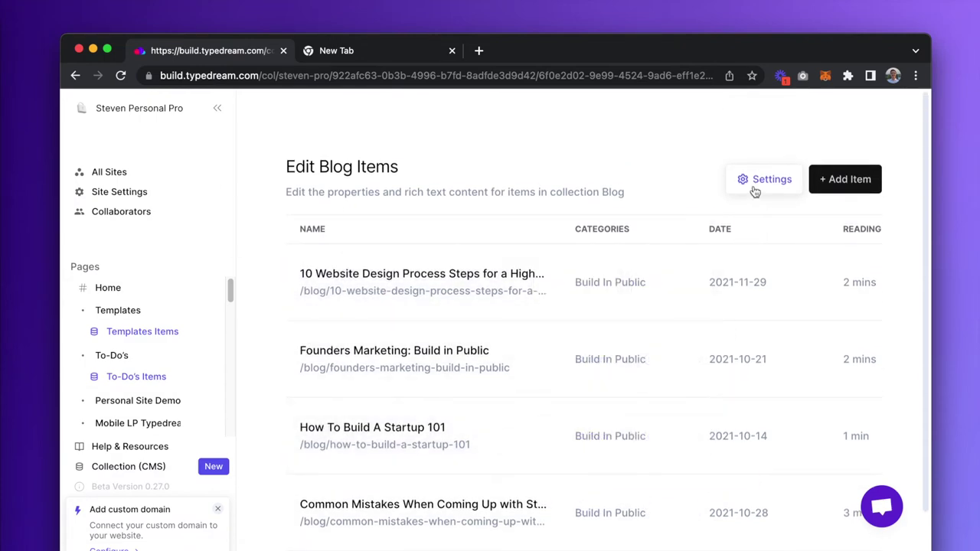
click(762, 180)
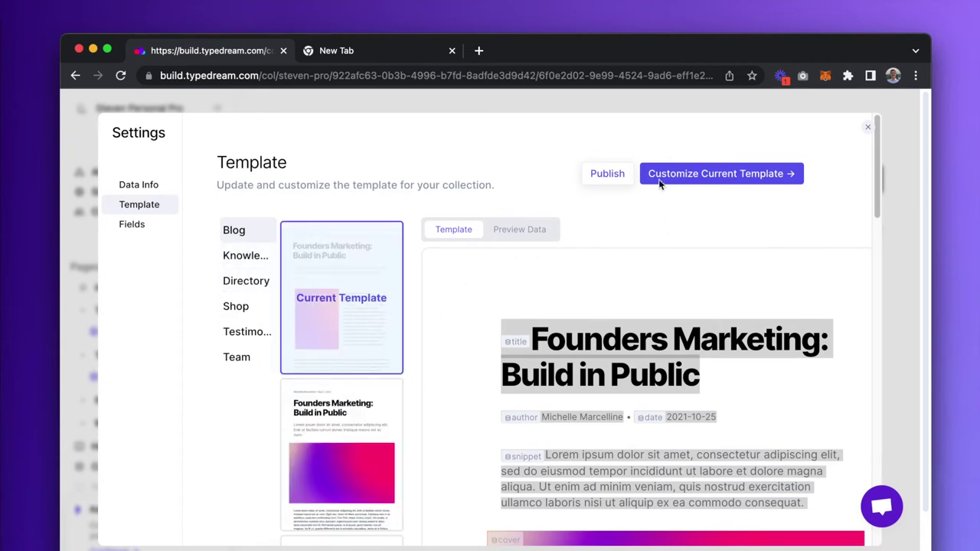
Step: Open the Blog post page template editor and scroll down to the cover and Rich Text Content block
click(687, 176)
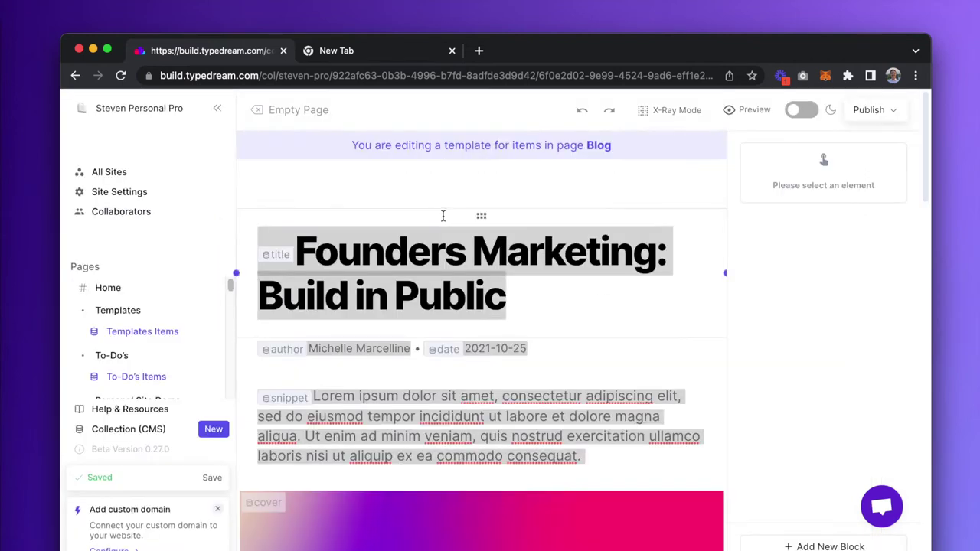
scroll(444, 218, down, 5)
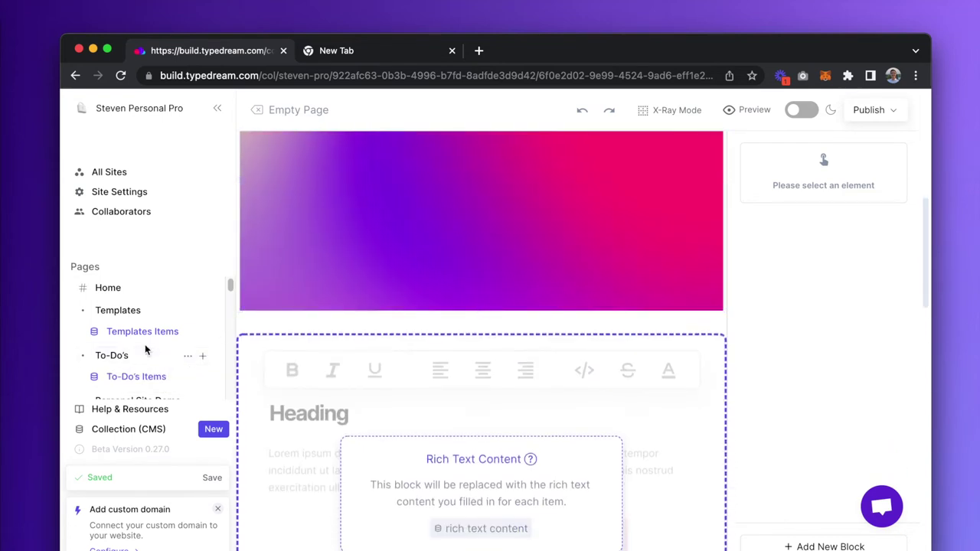
scroll(144, 346, down, 10)
scroll(143, 349, down, 1)
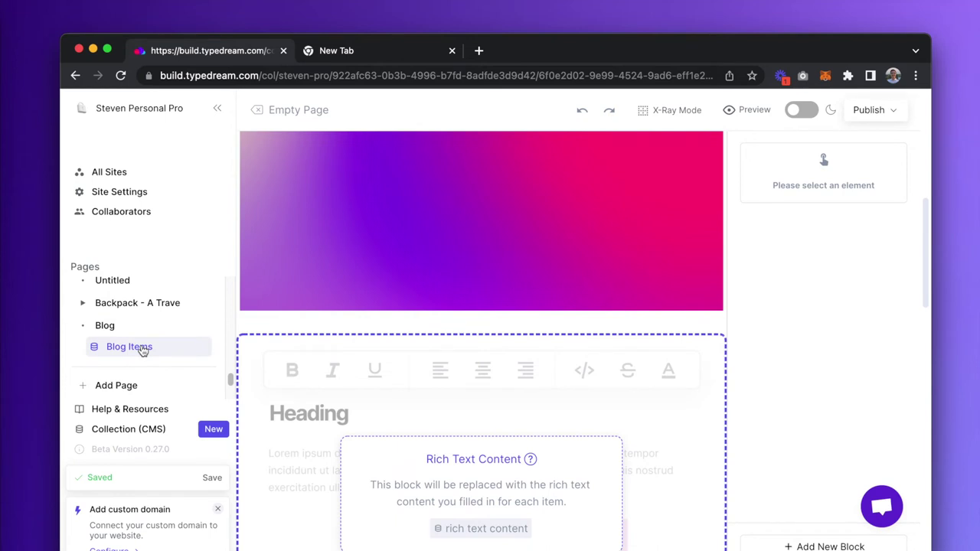
Step: Edit the first Blog Item, '10 Website Design Process Steps for a High Converting Website', and show its more actions
click(142, 349)
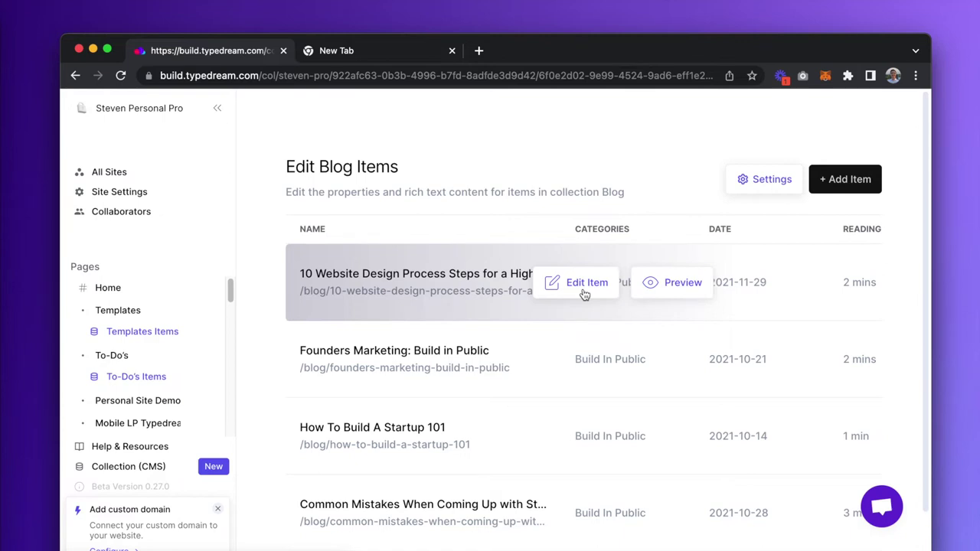
click(584, 295)
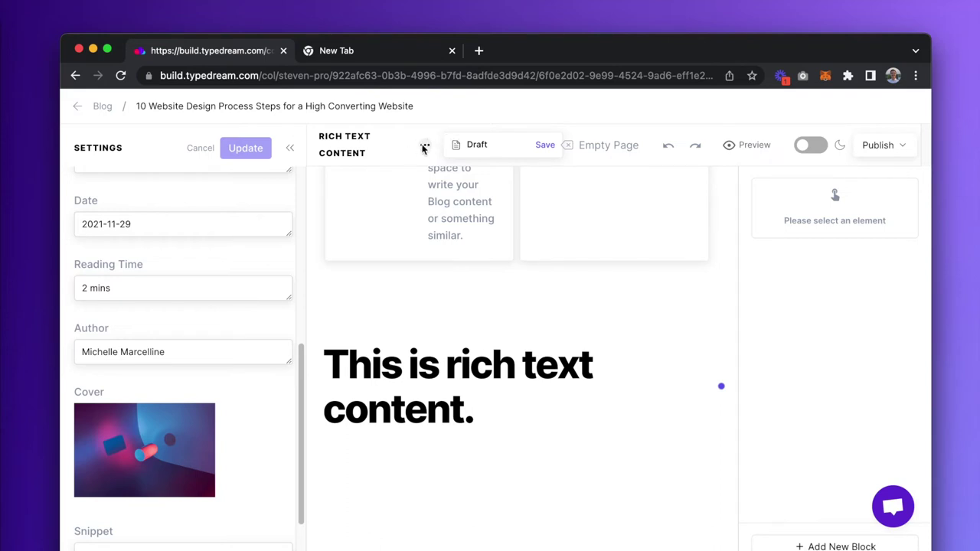
click(425, 145)
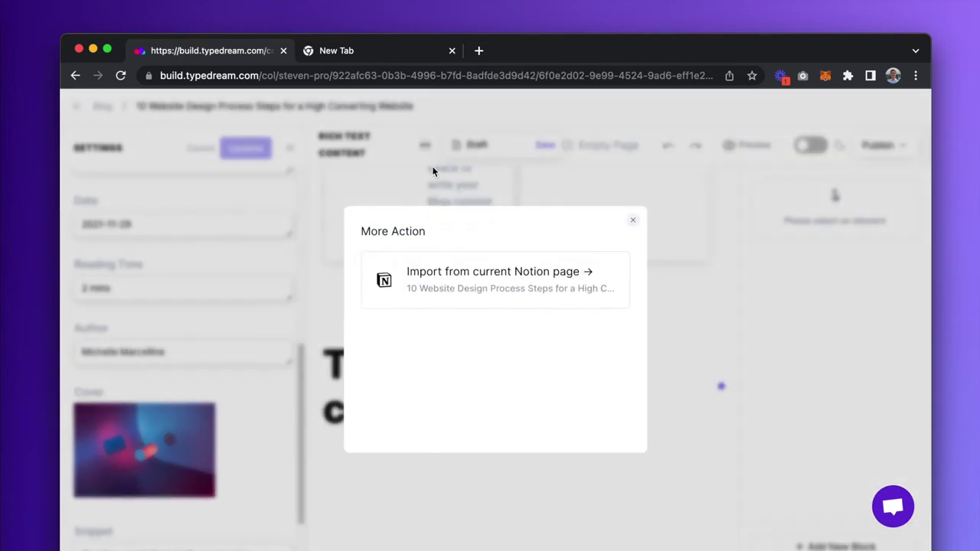
Step: Cancel importing content from the post's Notion page and close the More Action panel
click(514, 277)
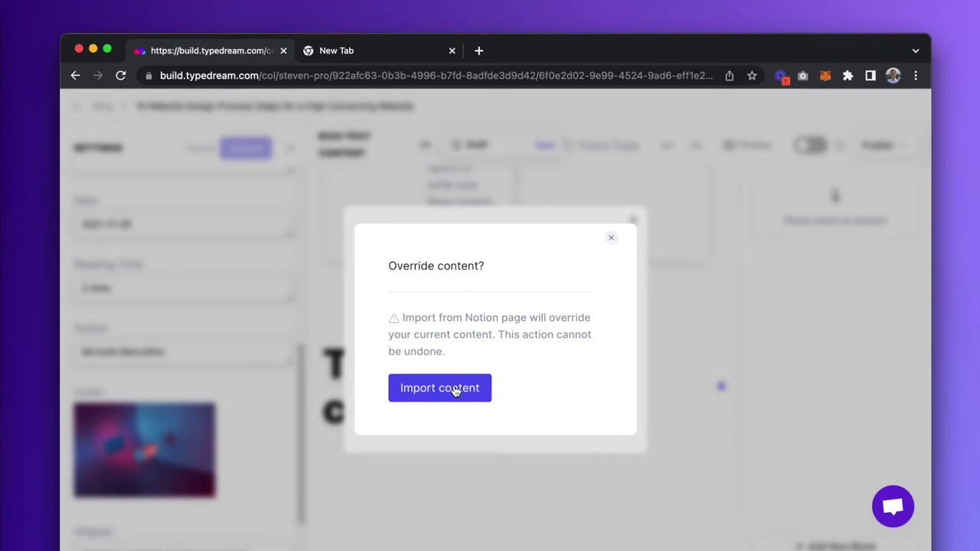
click(610, 237)
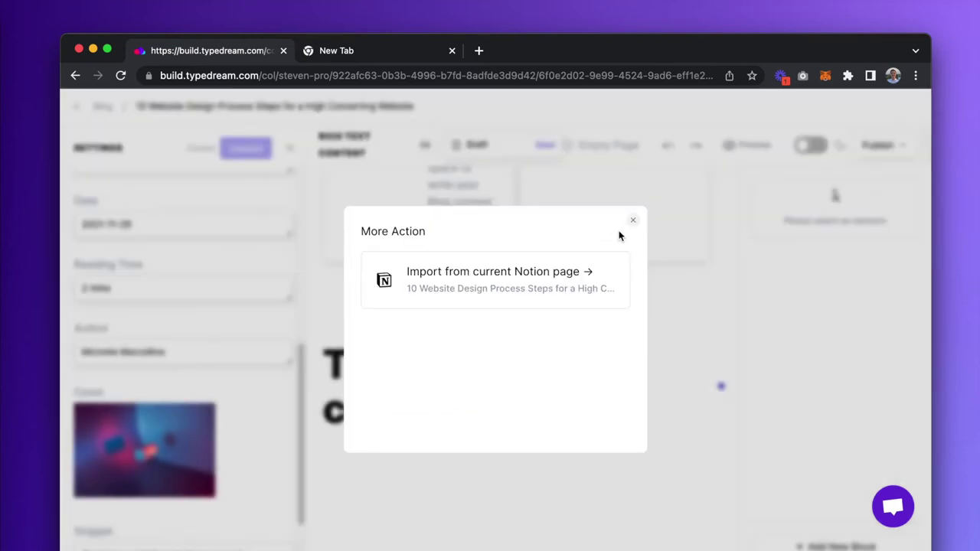
click(632, 225)
Step: Expand the post's SEO & Sharing options, then view the live Blog page with its search bar
scroll(186, 285, up, 5)
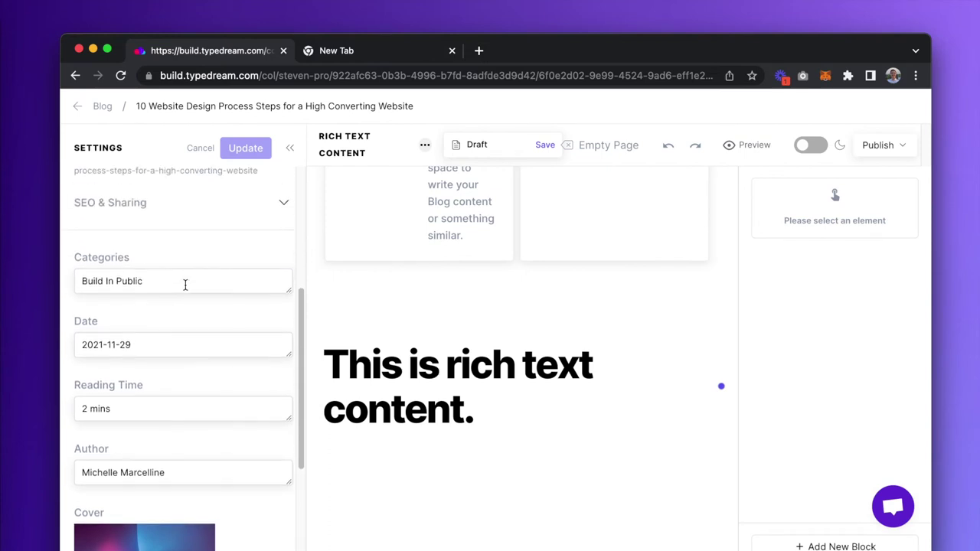
scroll(186, 285, up, 1)
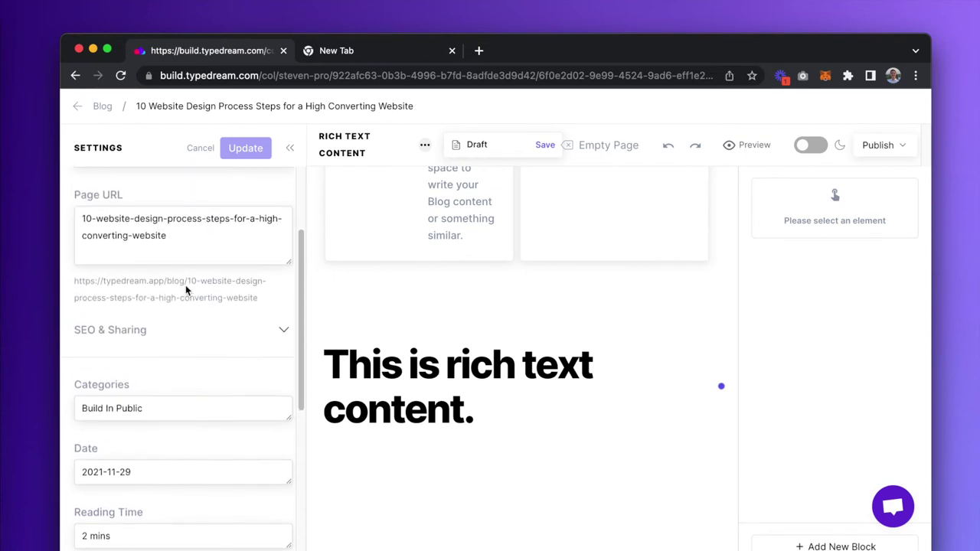
click(173, 341)
scroll(186, 429, up, 3)
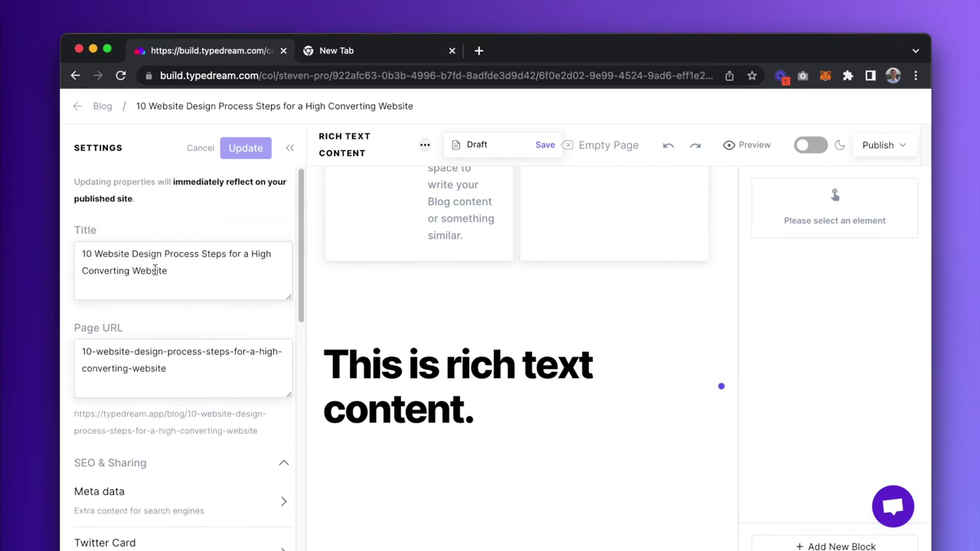
scroll(138, 460, down, 10)
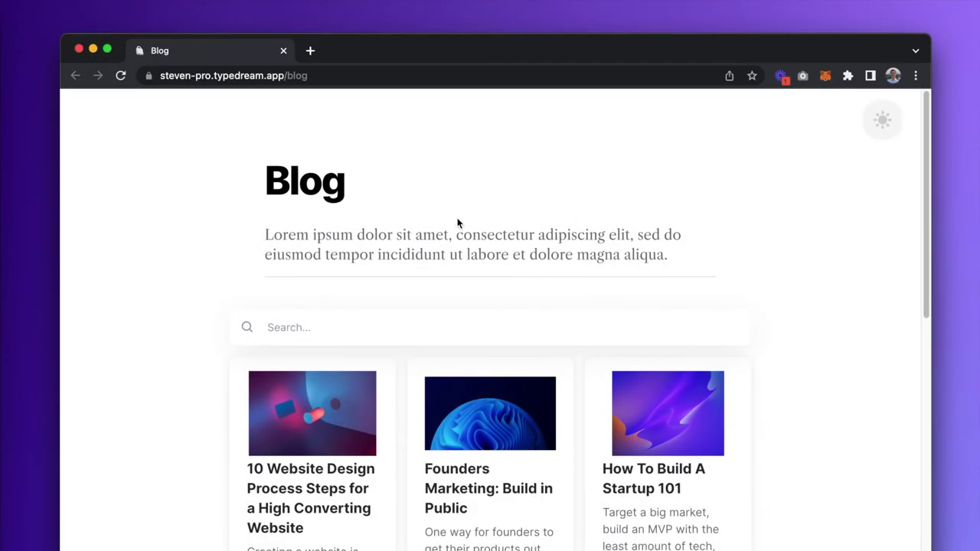
Step: Open and read through the live '10 Website Design Process Steps' post
scroll(647, 352, down, 15)
scroll(624, 348, up, 15)
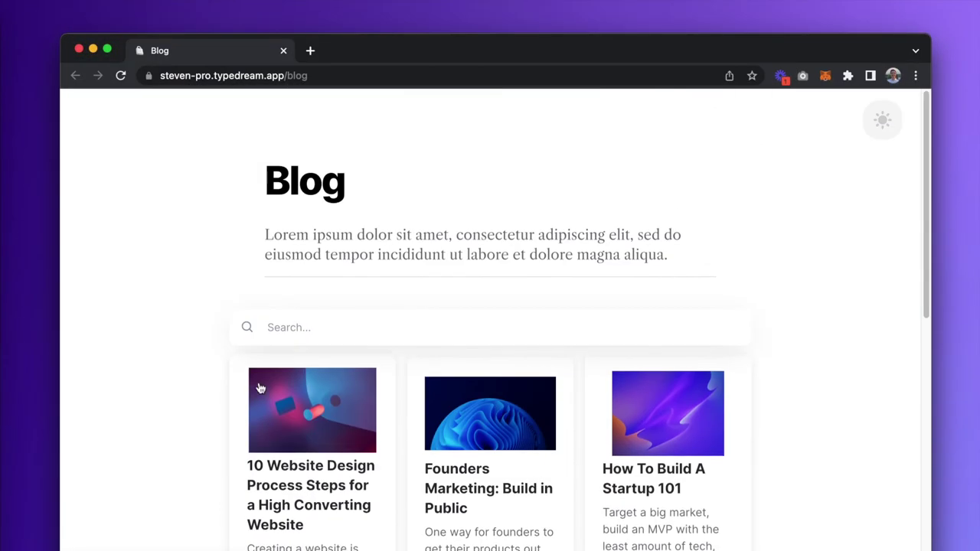
scroll(401, 403, down, 4)
scroll(335, 394, up, 1)
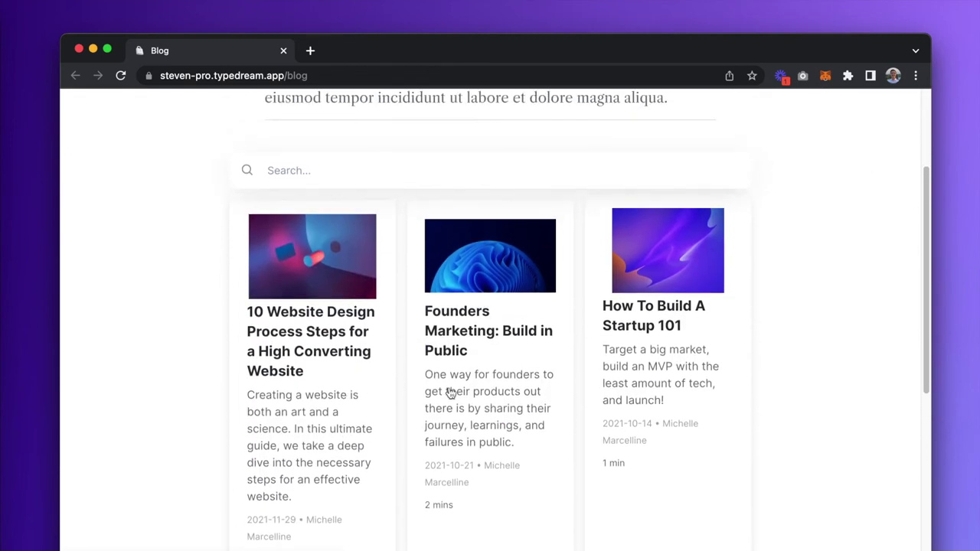
click(324, 313)
scroll(536, 360, down, 5)
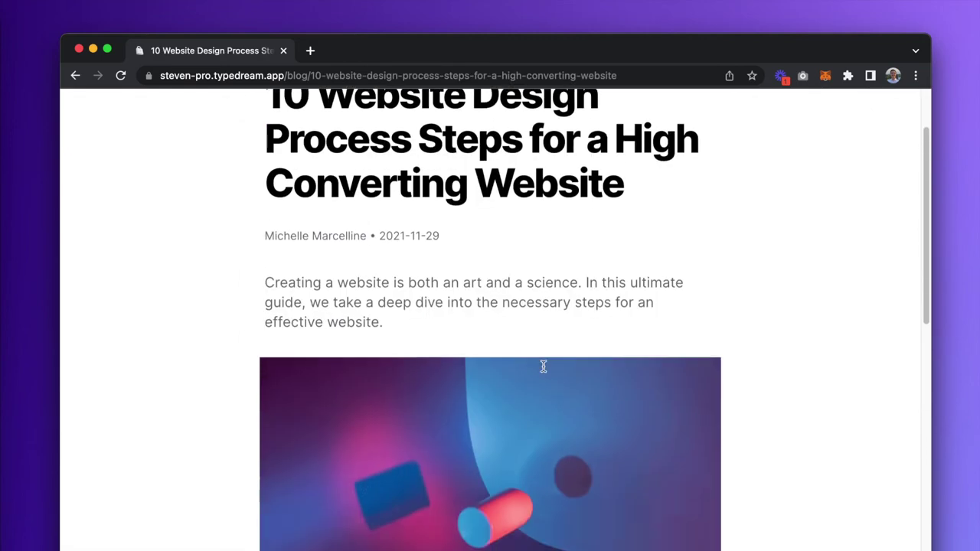
scroll(543, 367, down, 4)
scroll(446, 243, up, 8)
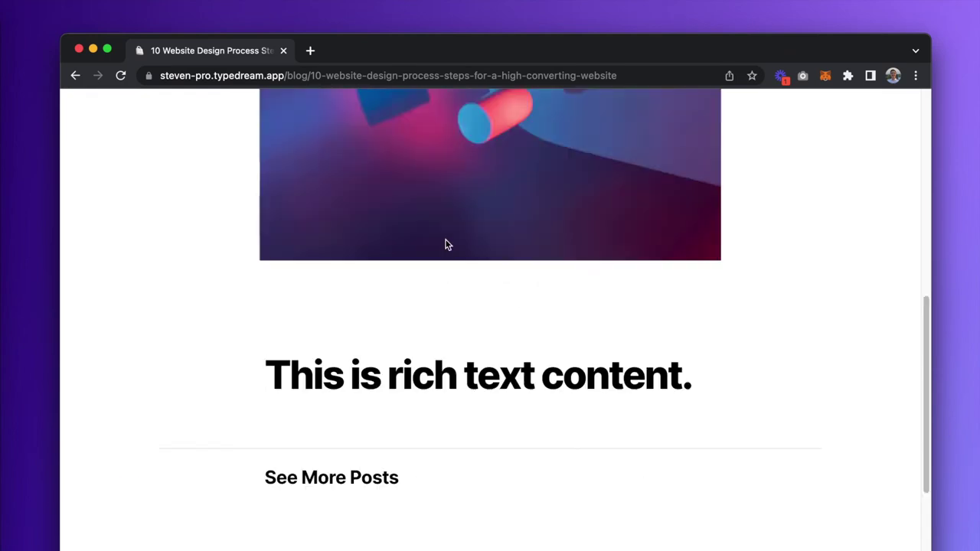
scroll(459, 247, down, 7)
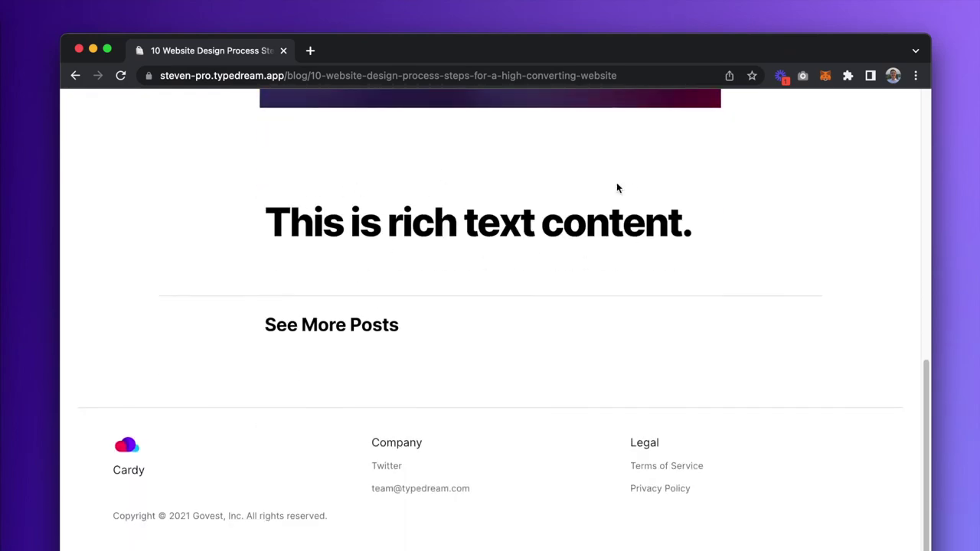
scroll(621, 230, up, 10)
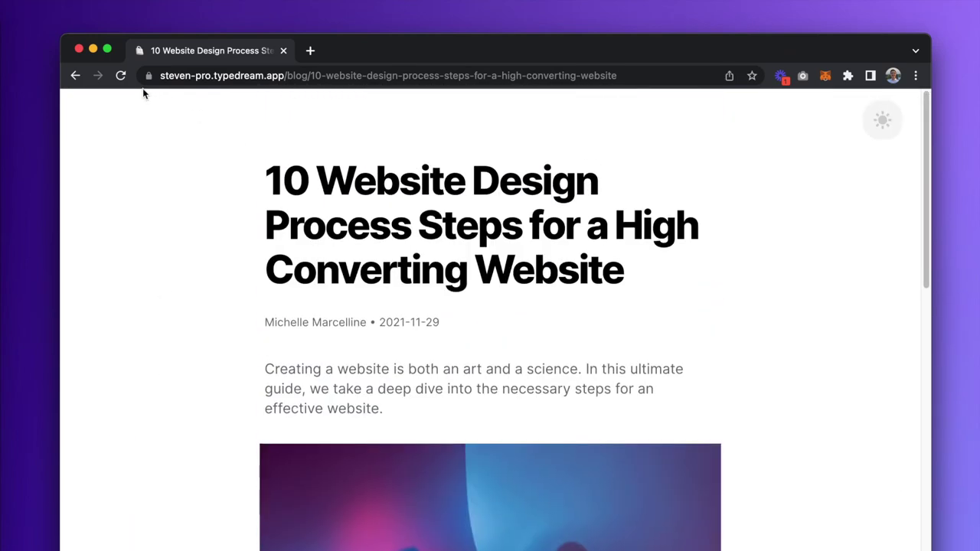
Step: Return to the Blog listing and open the 'How To Build A Startup 101' post
click(75, 77)
scroll(519, 314, down, 2)
click(706, 328)
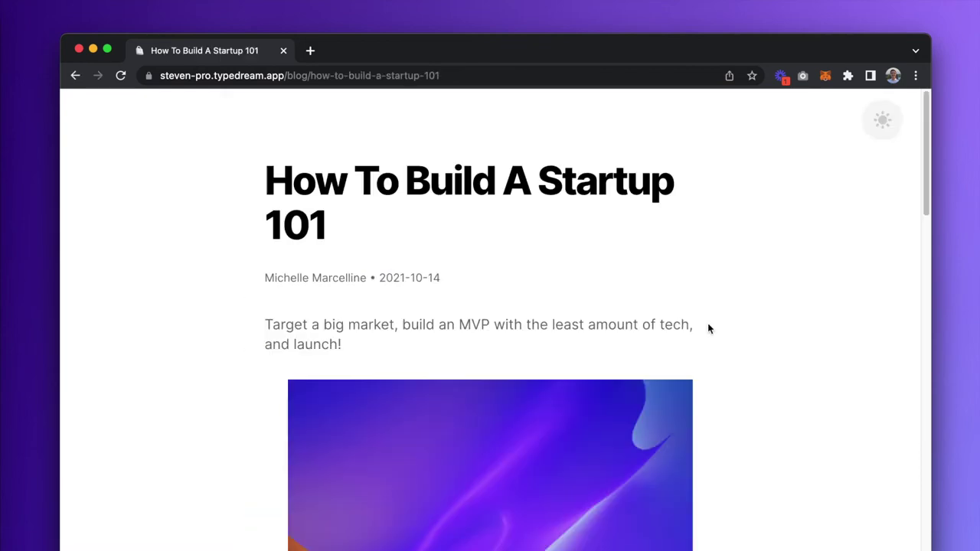
scroll(707, 329, down, 5)
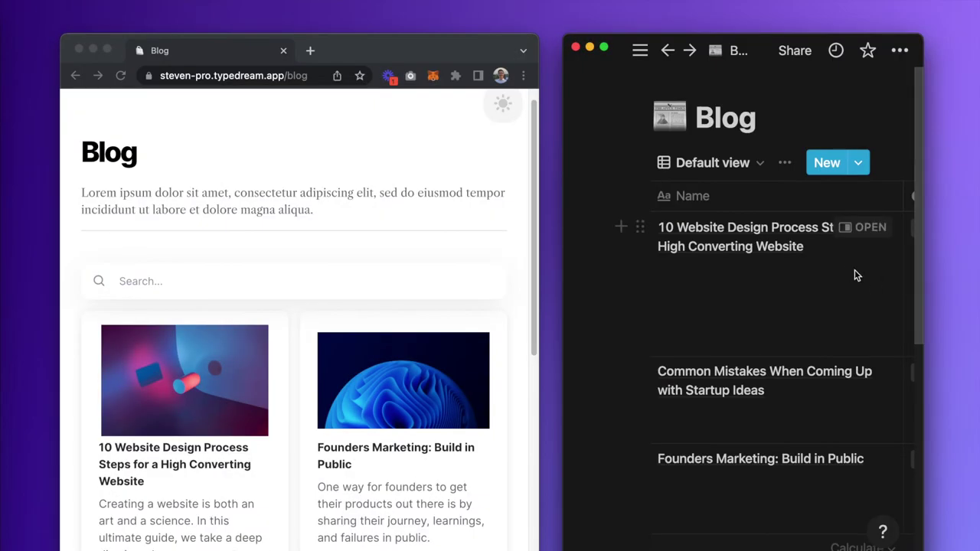
Step: Delete the Founders Marketing row from the Notion Blog database
scroll(751, 335, down, 3)
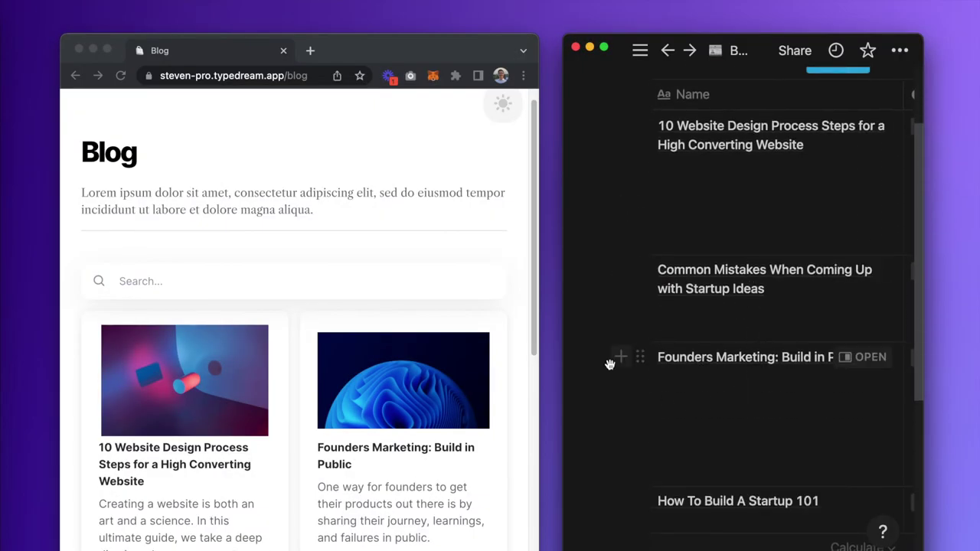
scroll(684, 383, down, 1)
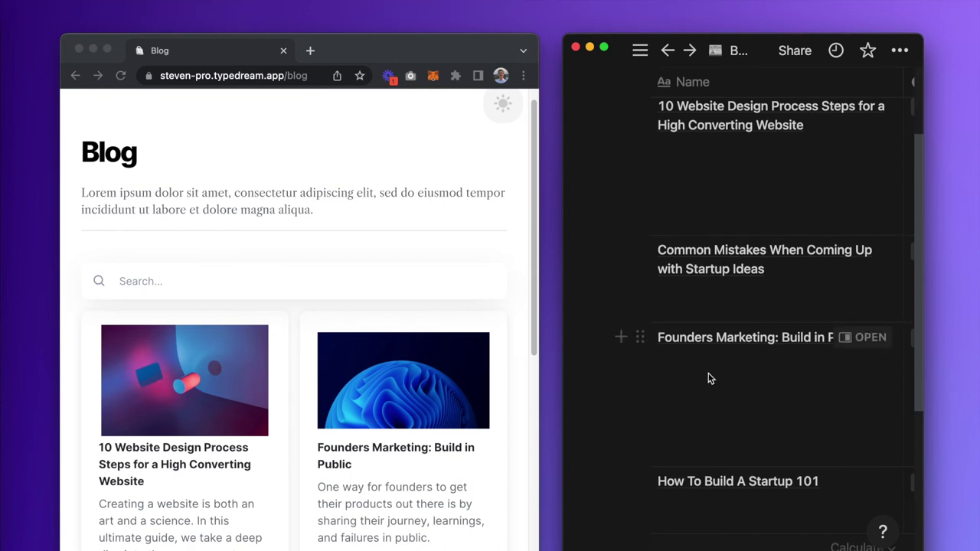
click(640, 338)
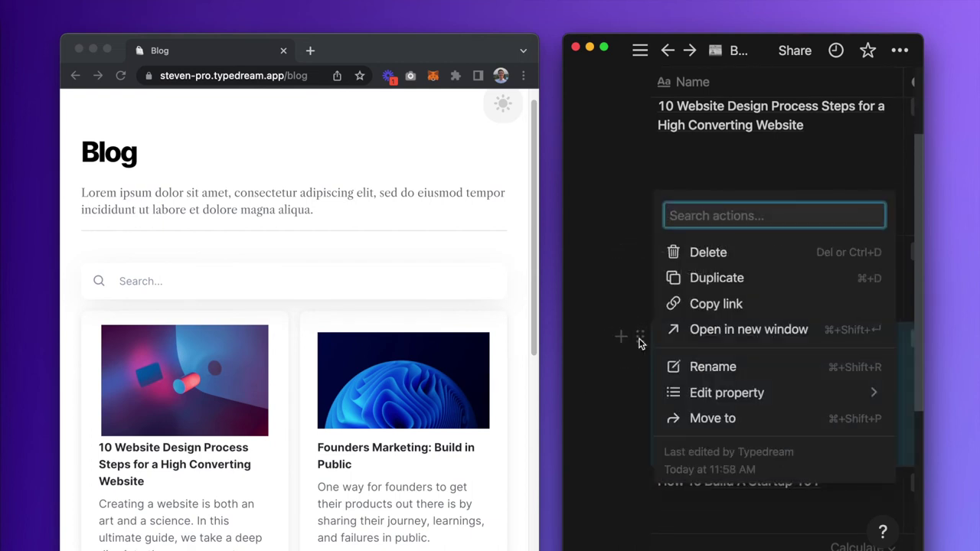
click(680, 252)
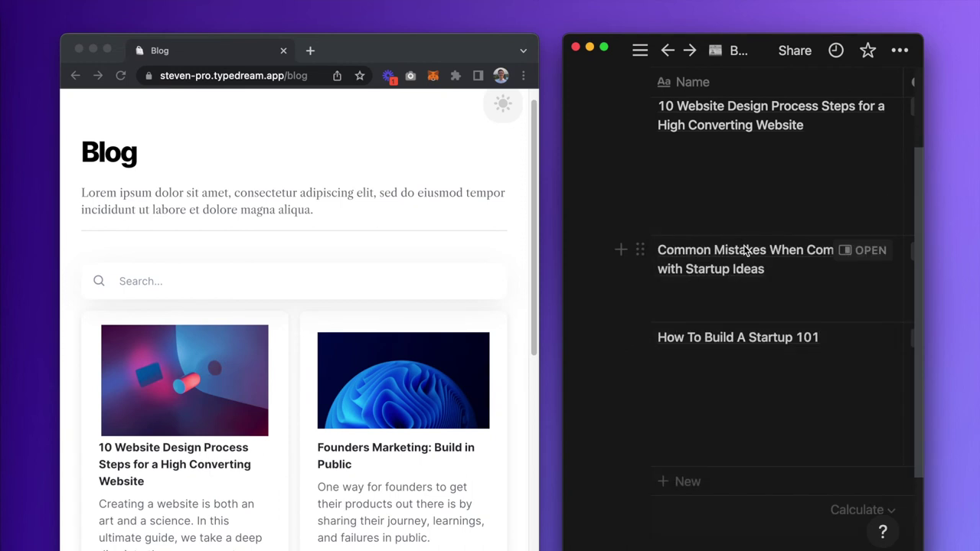
Step: Reload the live blog in Chrome and confirm the Founders Marketing post no longer appears
scroll(741, 253, up, 3)
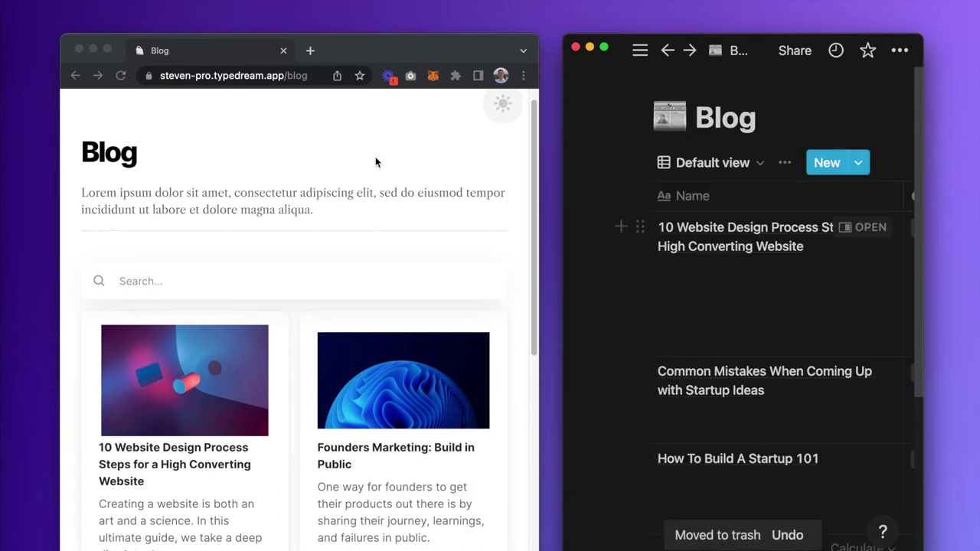
click(375, 163)
click(120, 76)
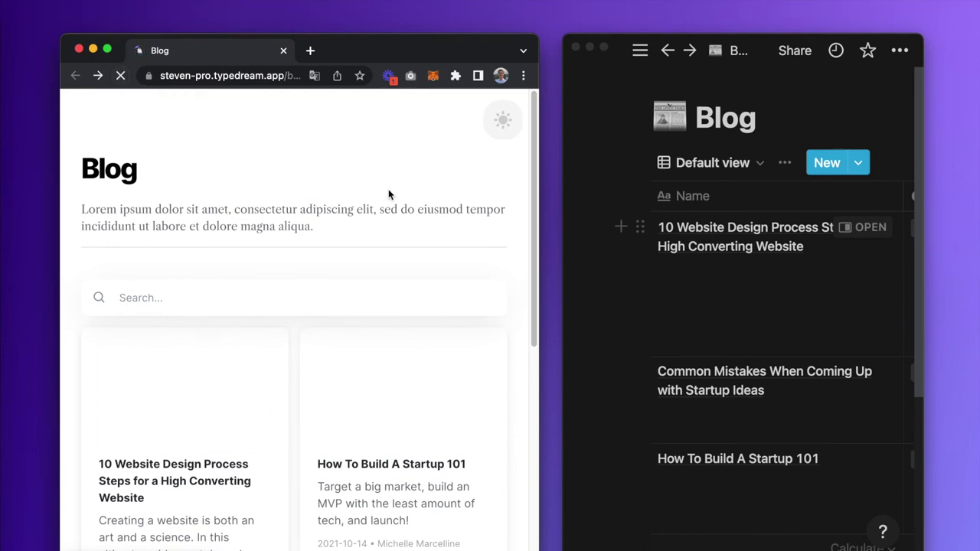
scroll(426, 396, down, 5)
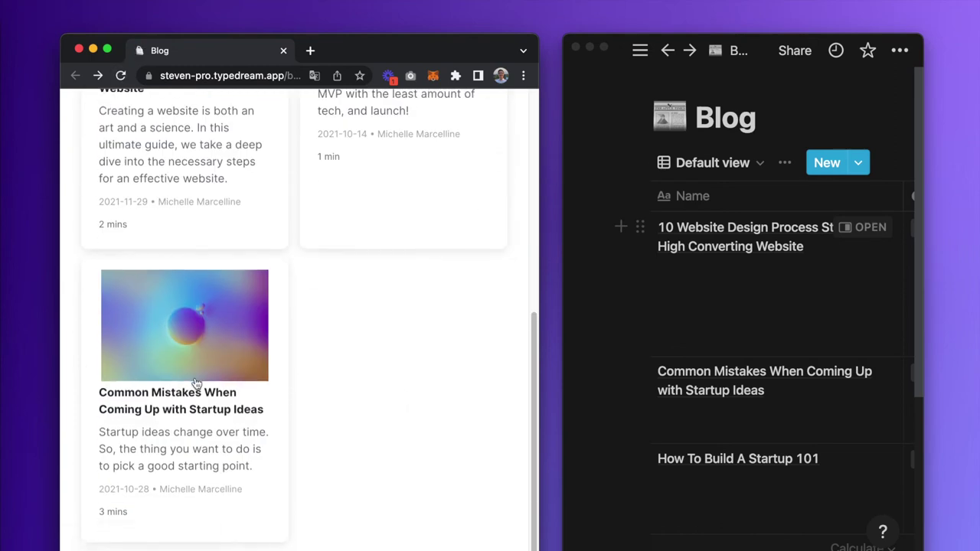
scroll(230, 380, up, 4)
scroll(372, 330, down, 5)
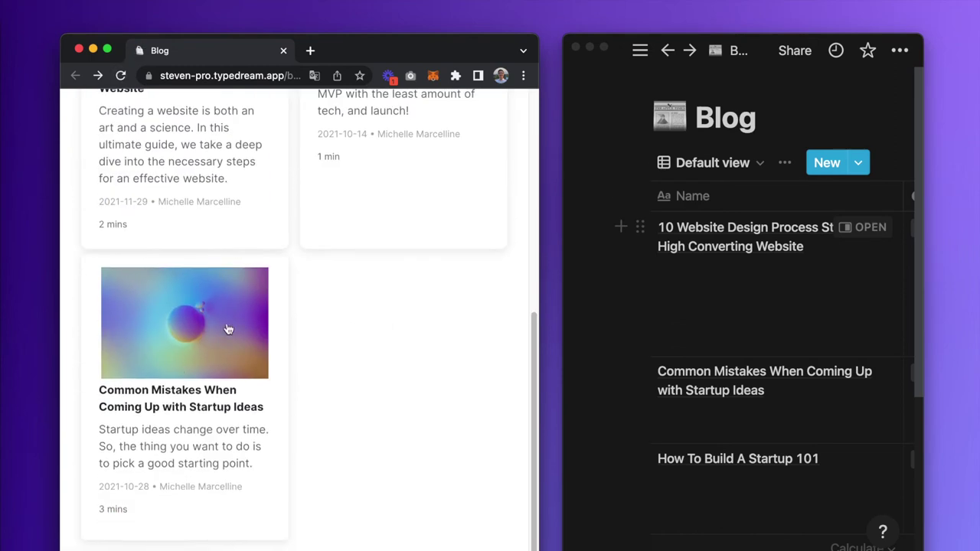
scroll(272, 293, up, 6)
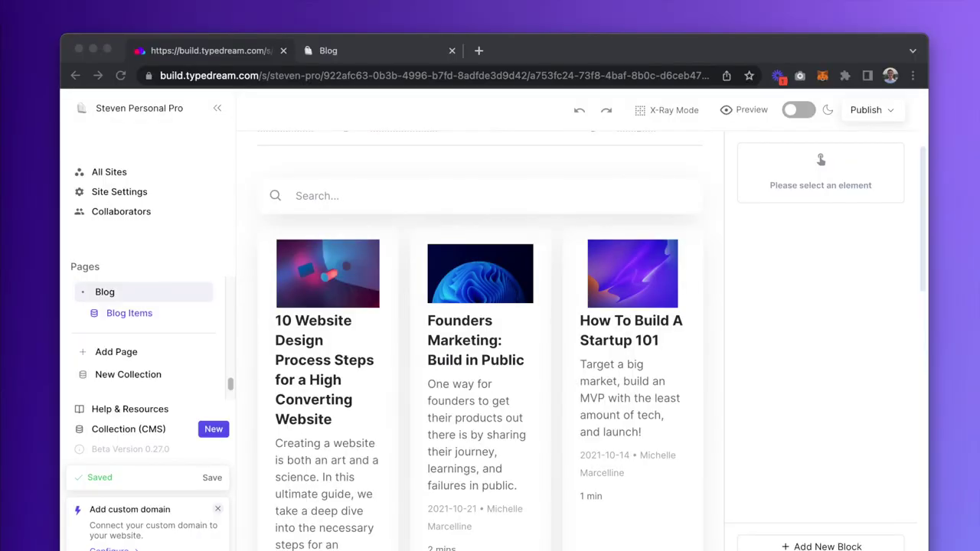
Step: Back in the Typedream site editor, add a new blank Untitled page
scroll(635, 293, up, 3)
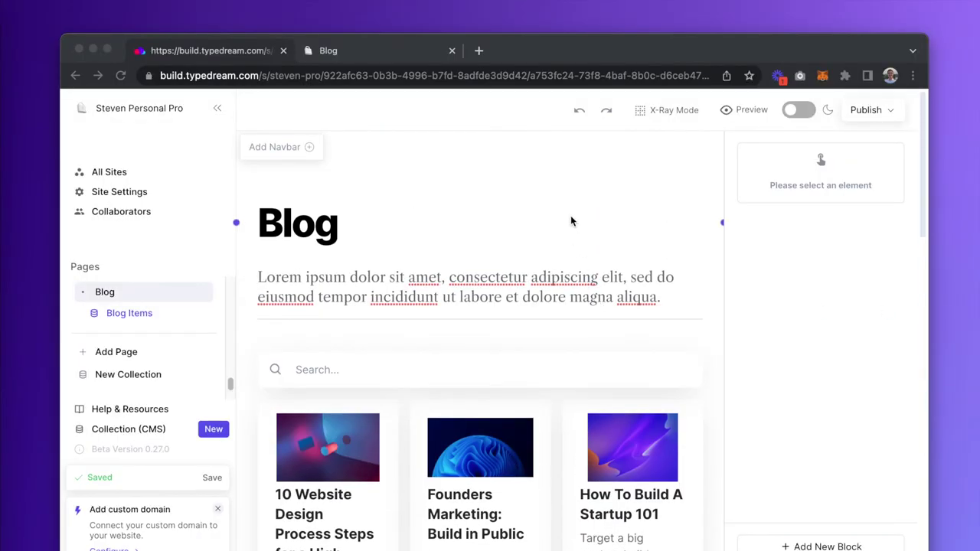
click(540, 253)
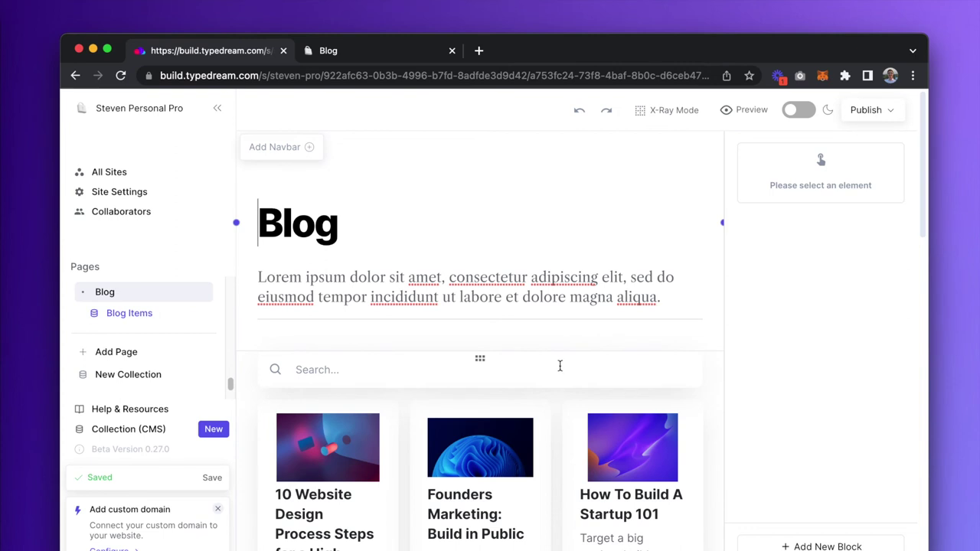
click(181, 352)
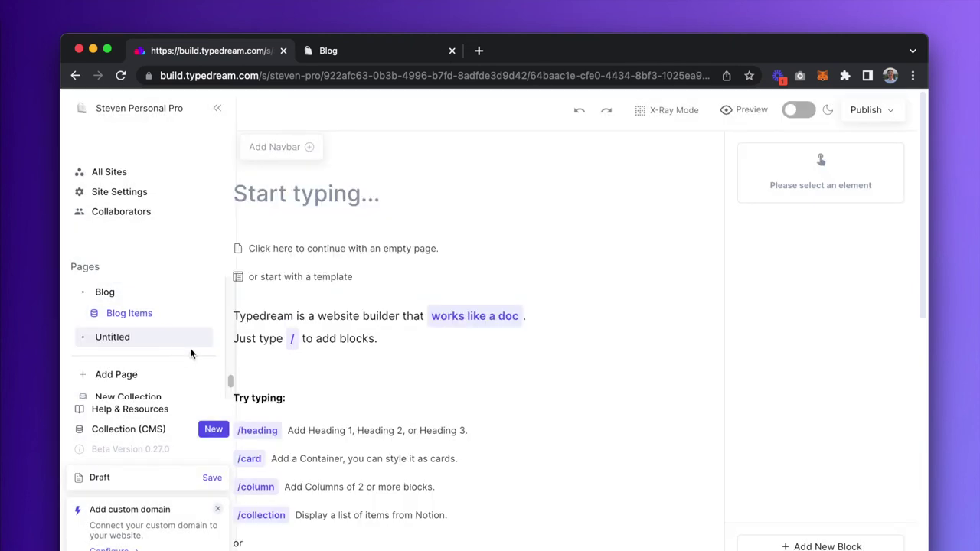
click(309, 191)
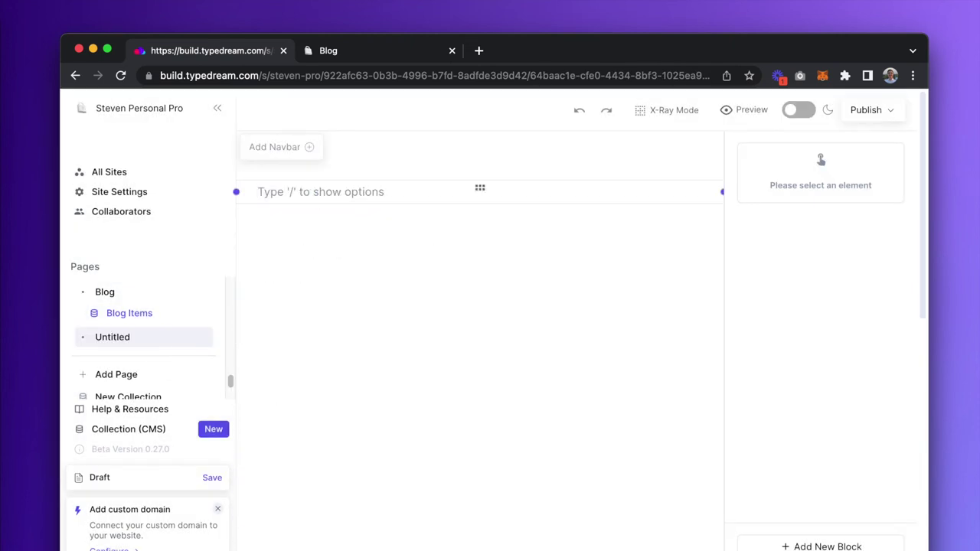
Step: Insert a /collection block started from scratch and connected to the Notion Blog table
text(/collection)
key(Return)
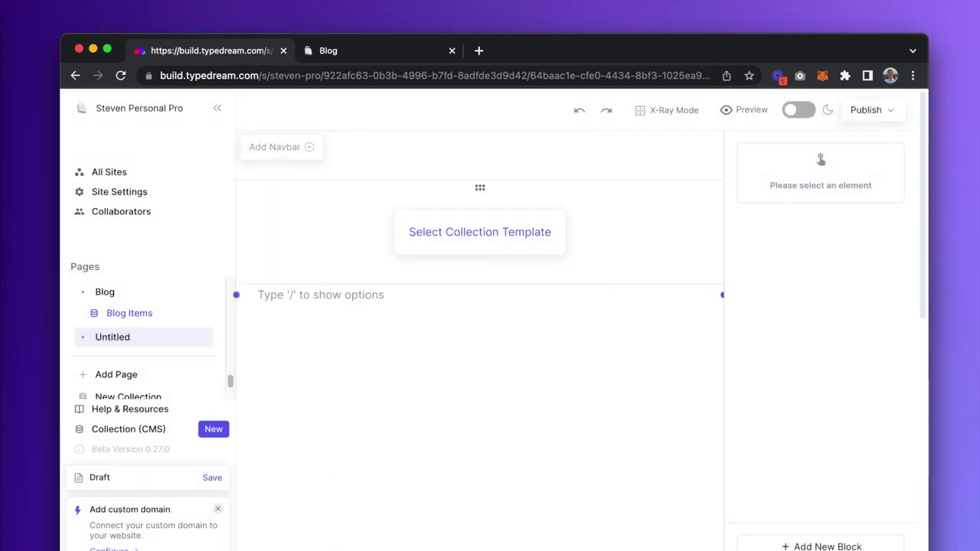
click(410, 248)
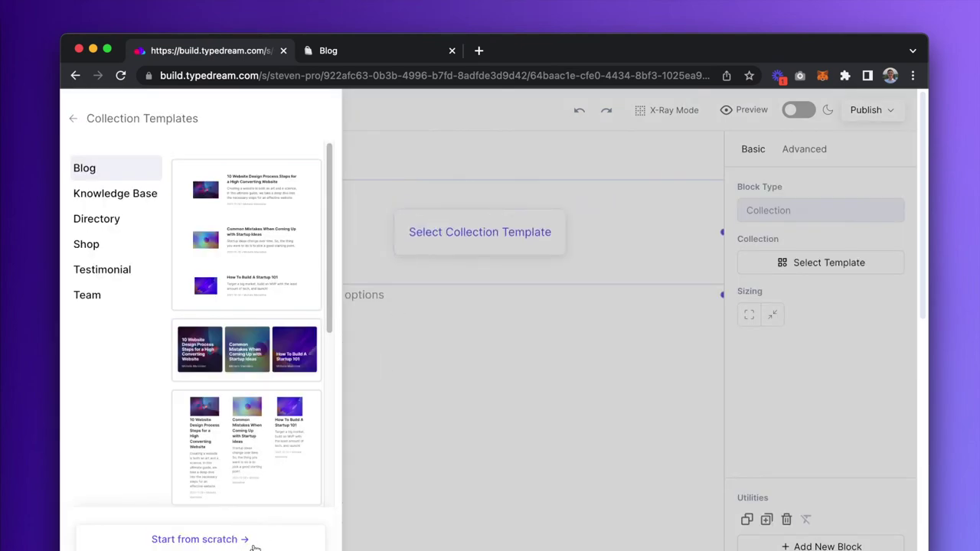
click(239, 542)
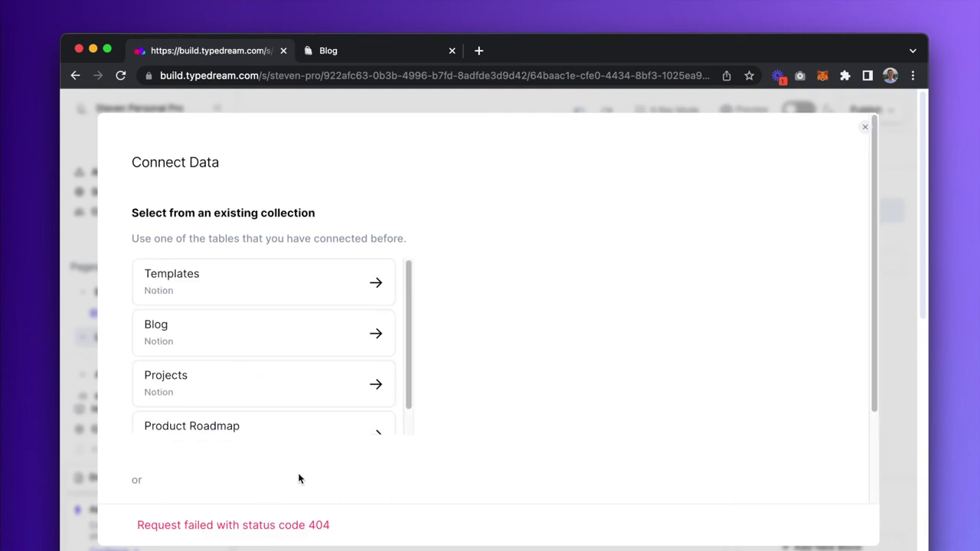
click(281, 338)
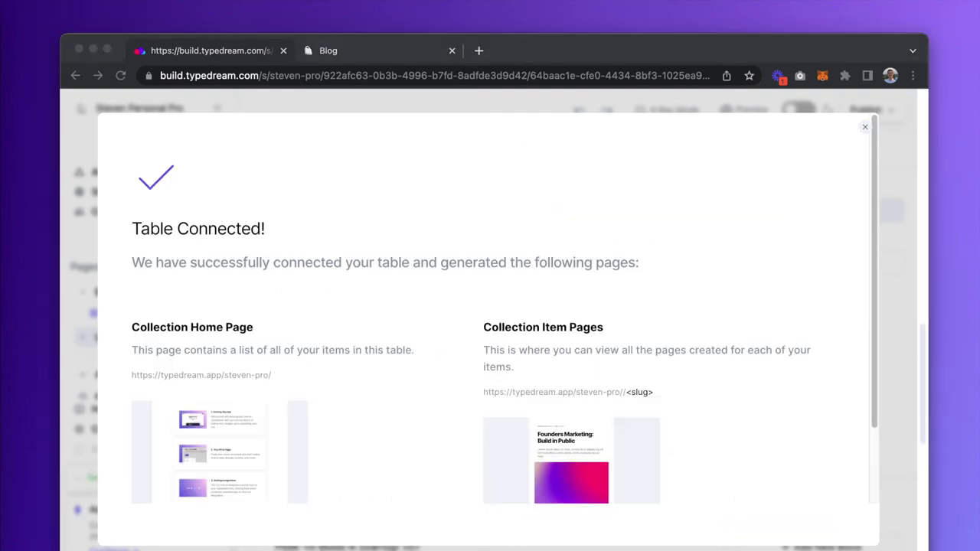
click(865, 130)
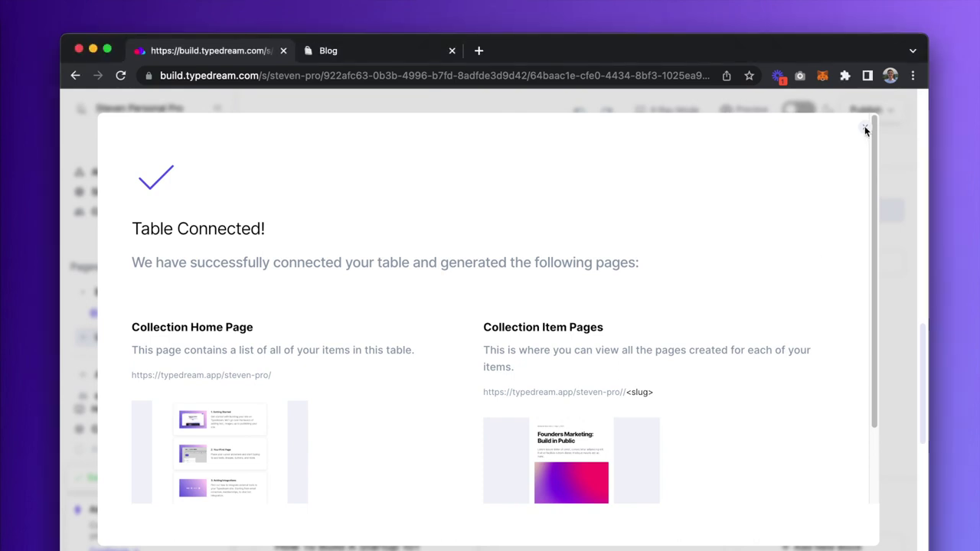
Step: Dismiss the Table Connected notice and reach Customize Current Template under Edit Collection's Template settings
click(866, 130)
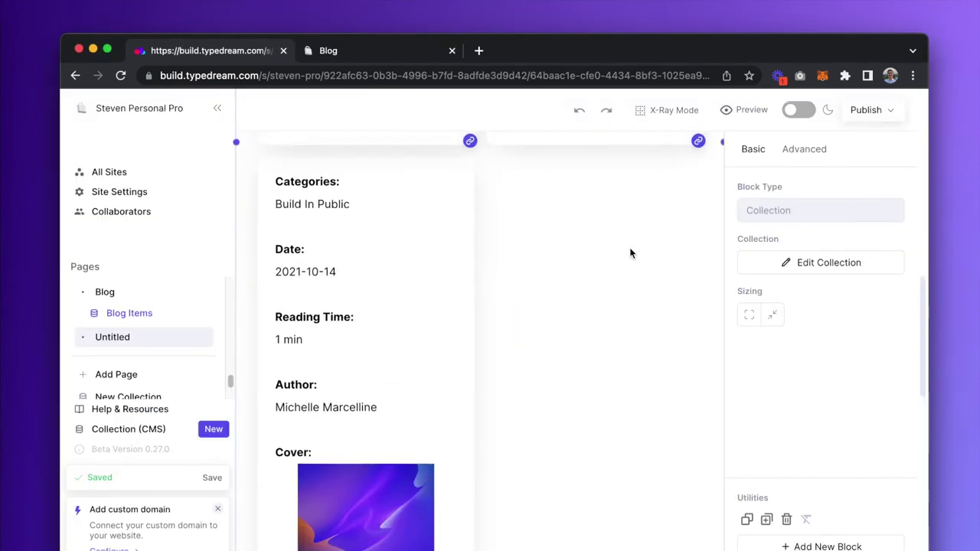
scroll(282, 306, down, 4)
scroll(525, 337, down, 3)
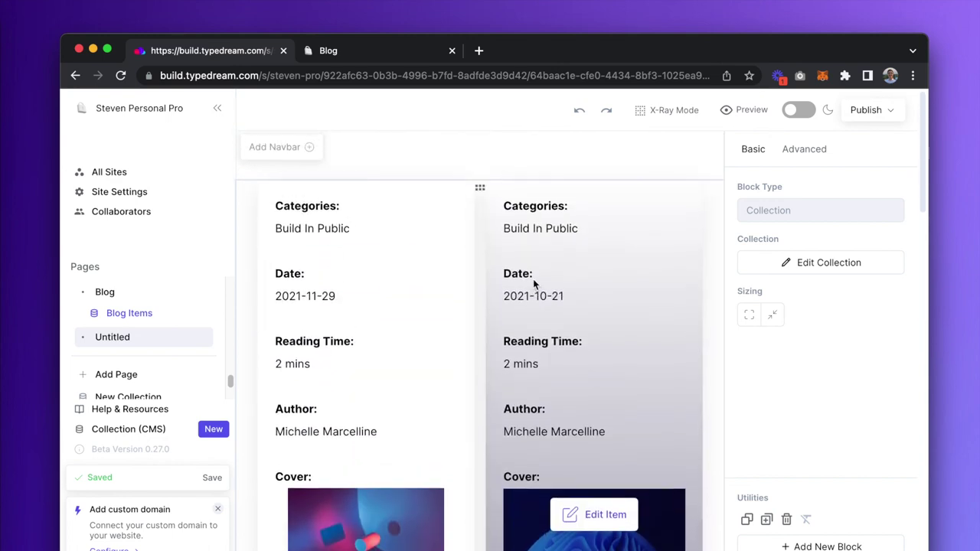
click(752, 263)
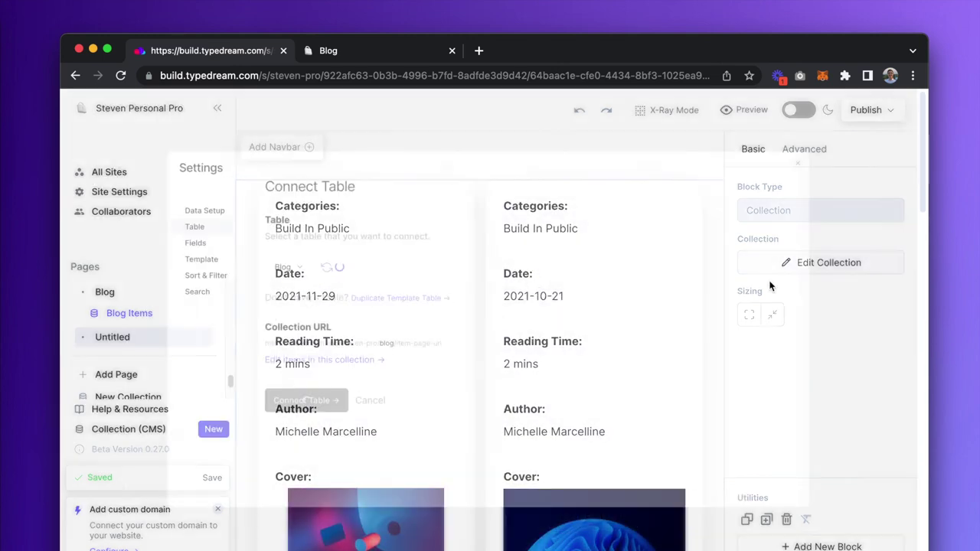
click(153, 245)
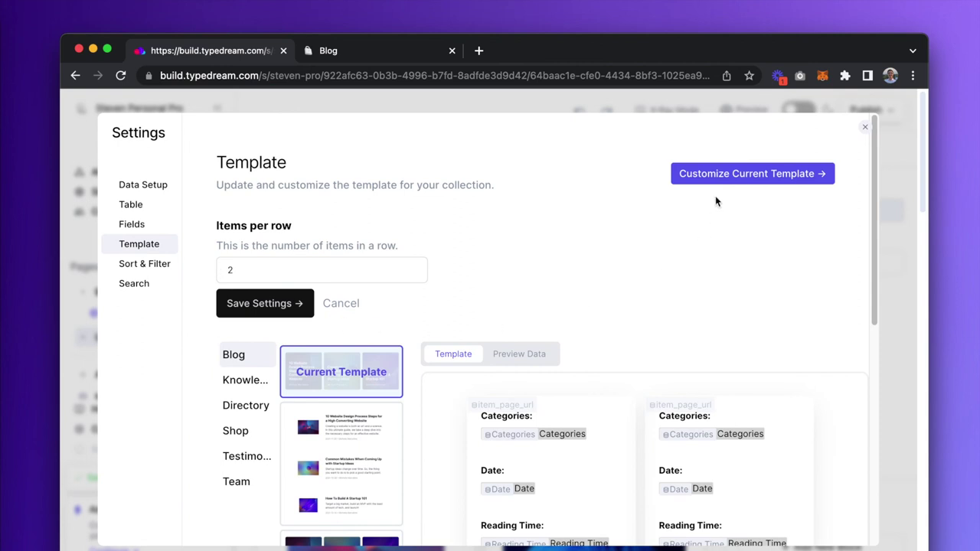
click(712, 184)
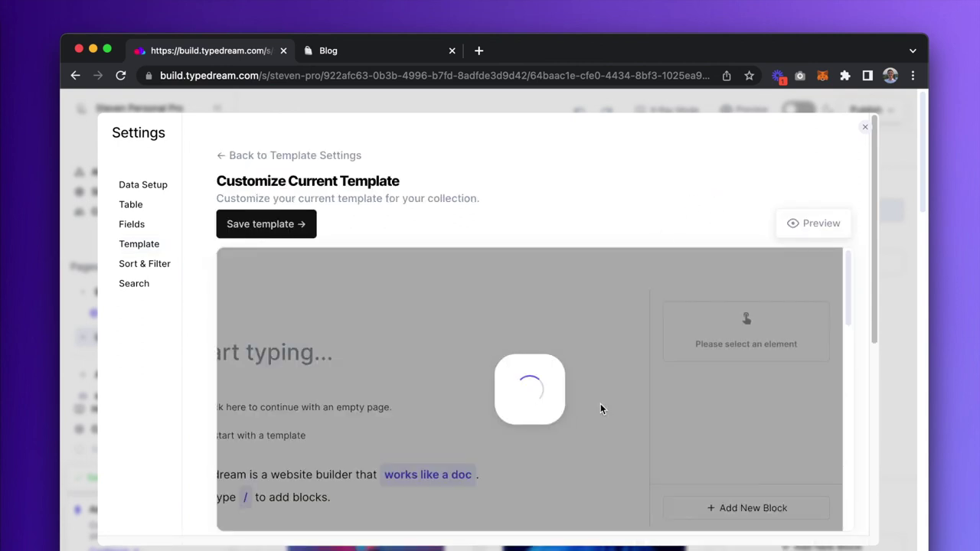
scroll(460, 329, down, 2)
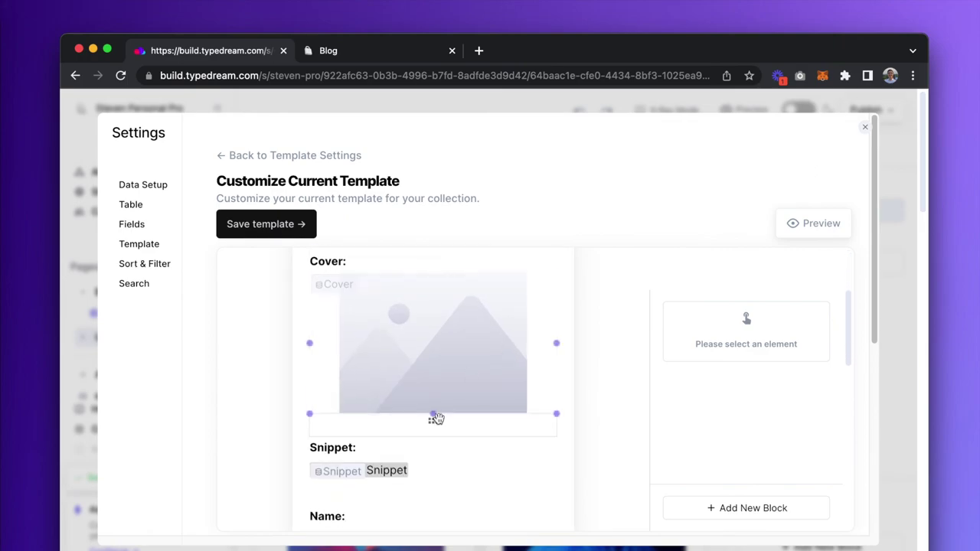